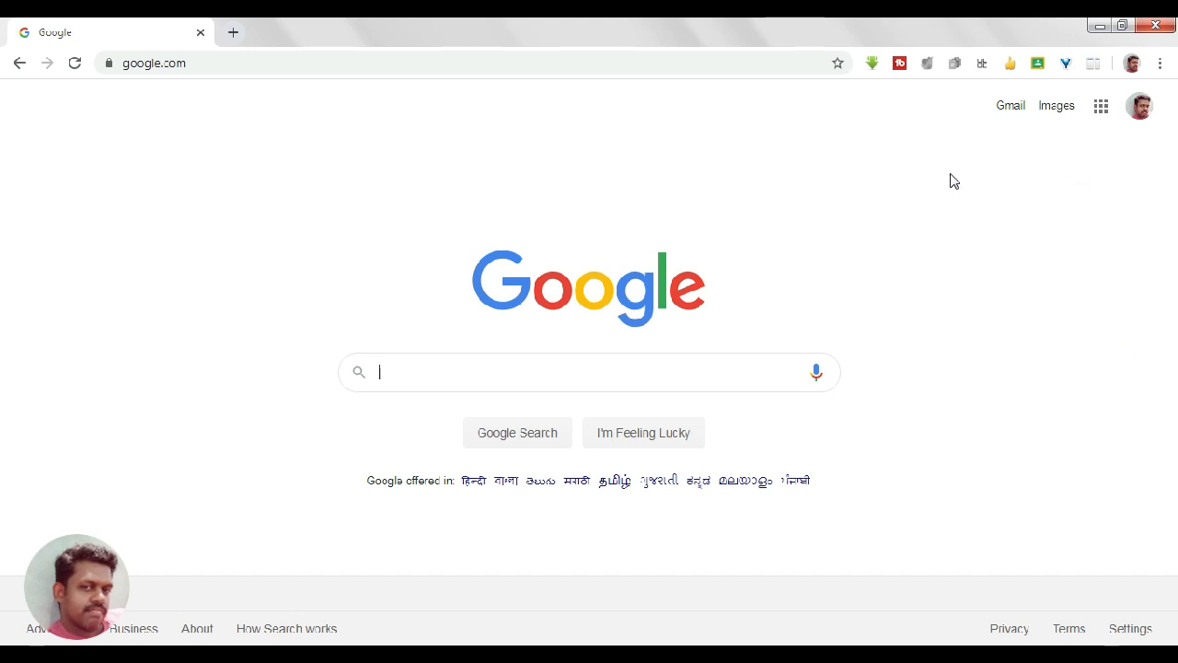
Go to Google Forms by way of Google Docs and start a new blank form
{"action": "left_click", "coordinate": [1097, 113]}
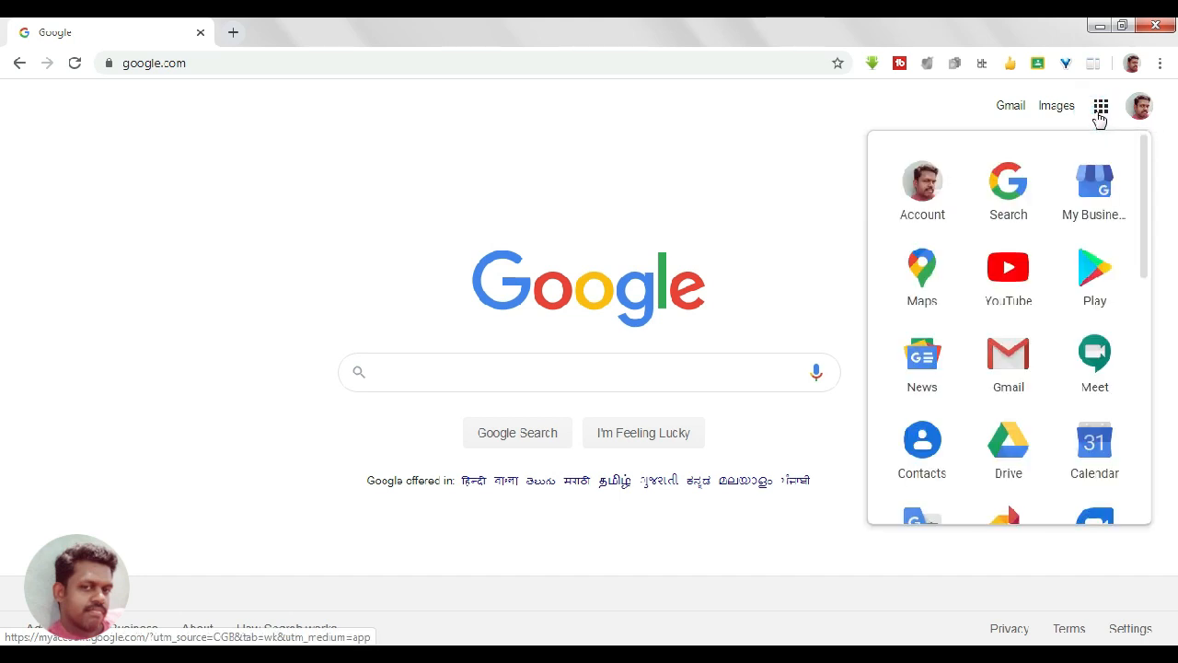
{"action": "left_click_drag", "start_coordinate": [1145, 175], "coordinate": [1143, 366]}
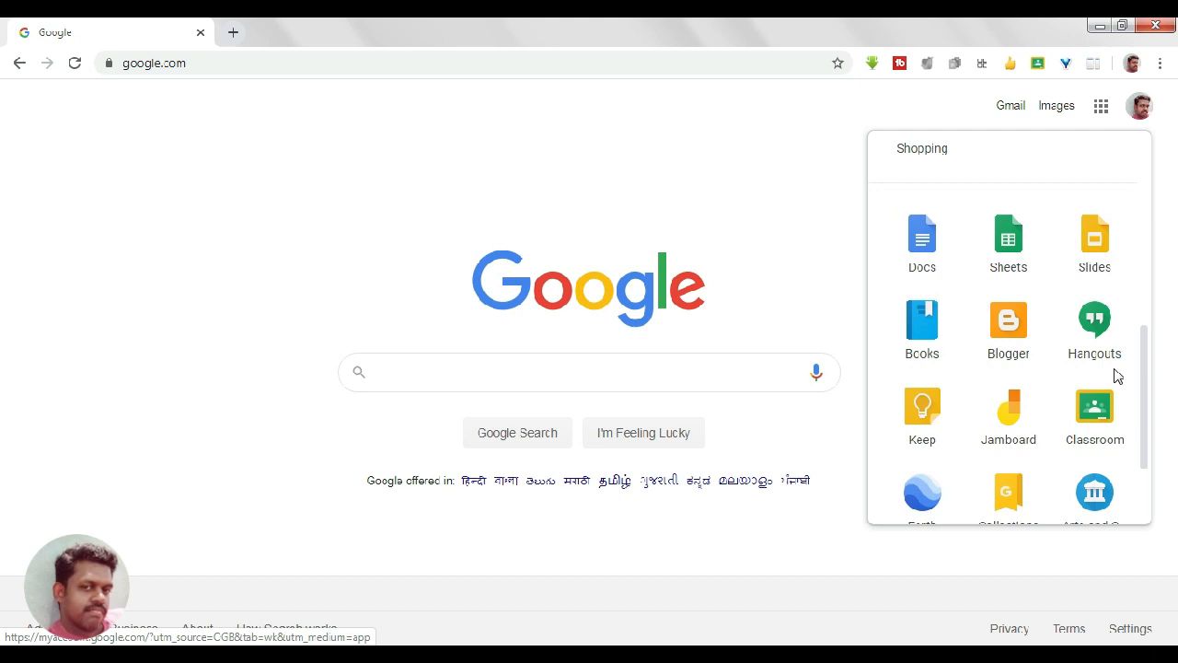
{"action": "left_click", "coordinate": [918, 241]}
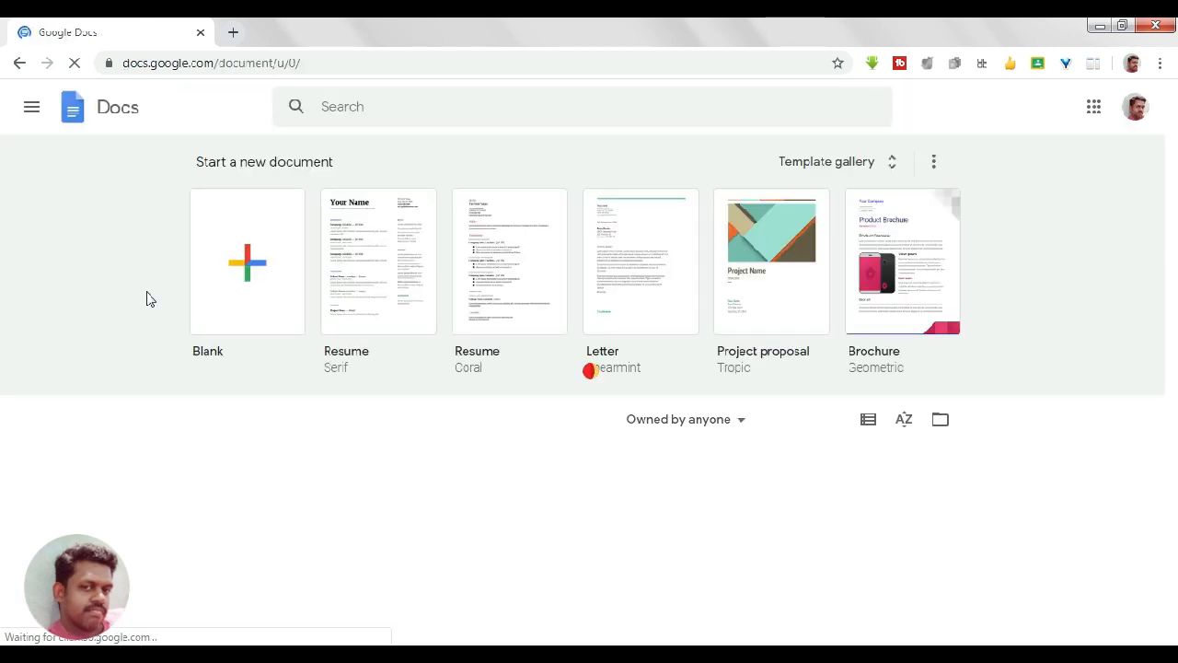
{"action": "left_click", "coordinate": [31, 106]}
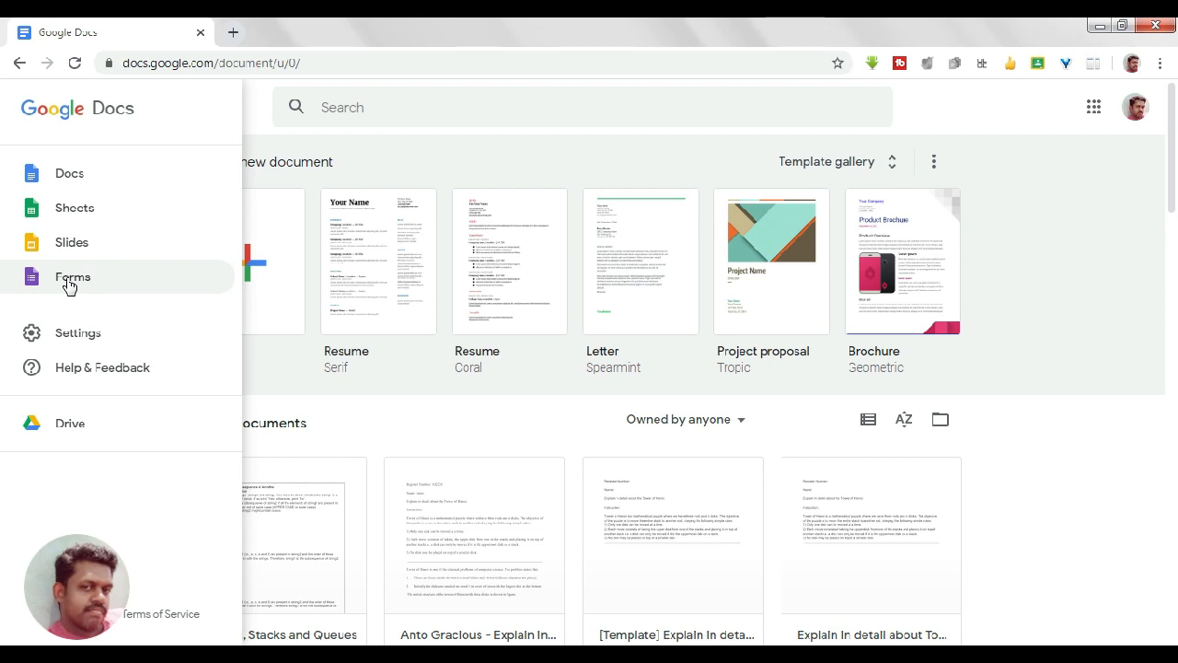
{"action": "left_click", "coordinate": [68, 280]}
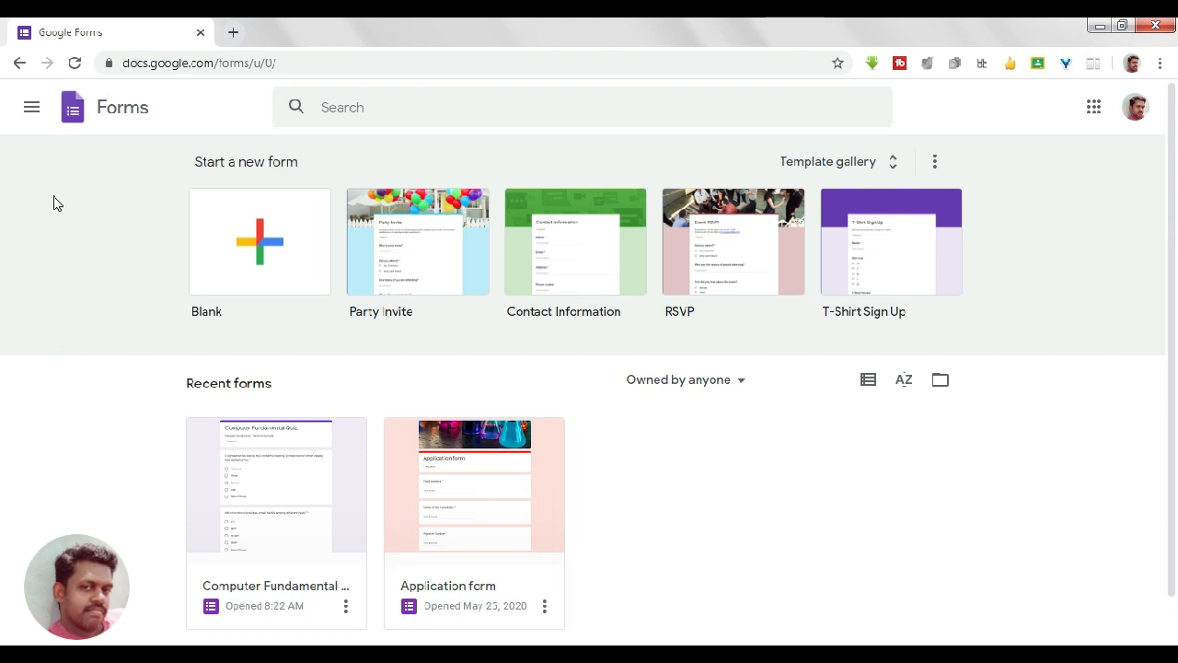
{"action": "left_click", "coordinate": [257, 257]}
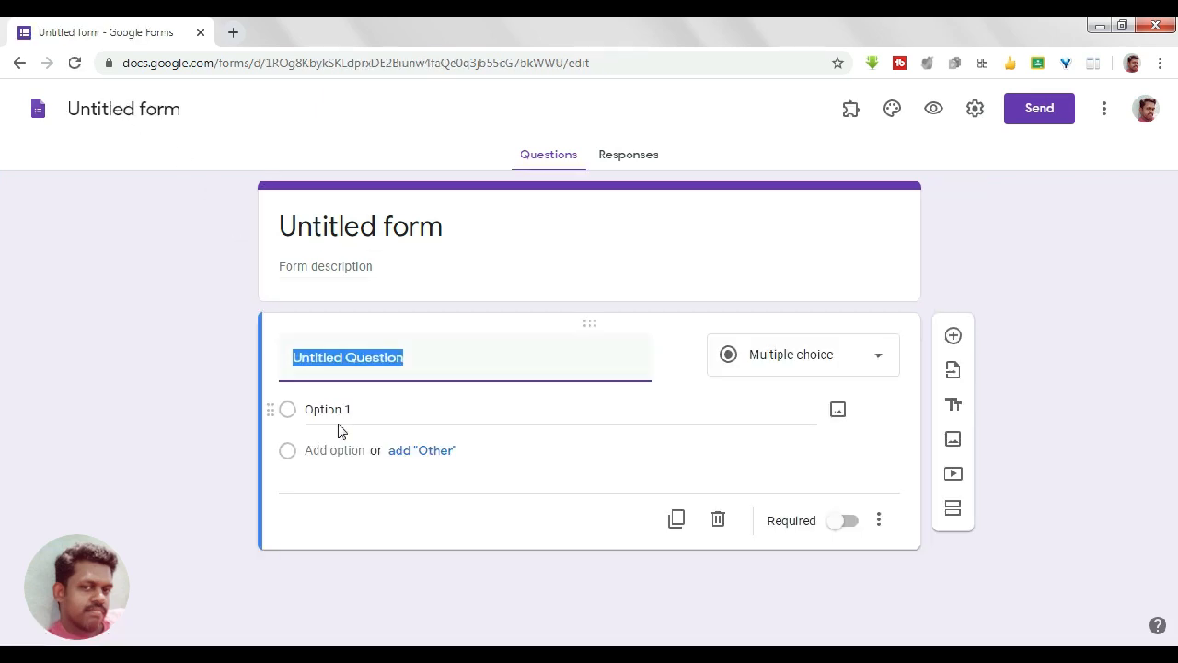
Title the form "Computer" and enter "Computer Test" as its description
{"action": "left_click", "coordinate": [130, 110]}
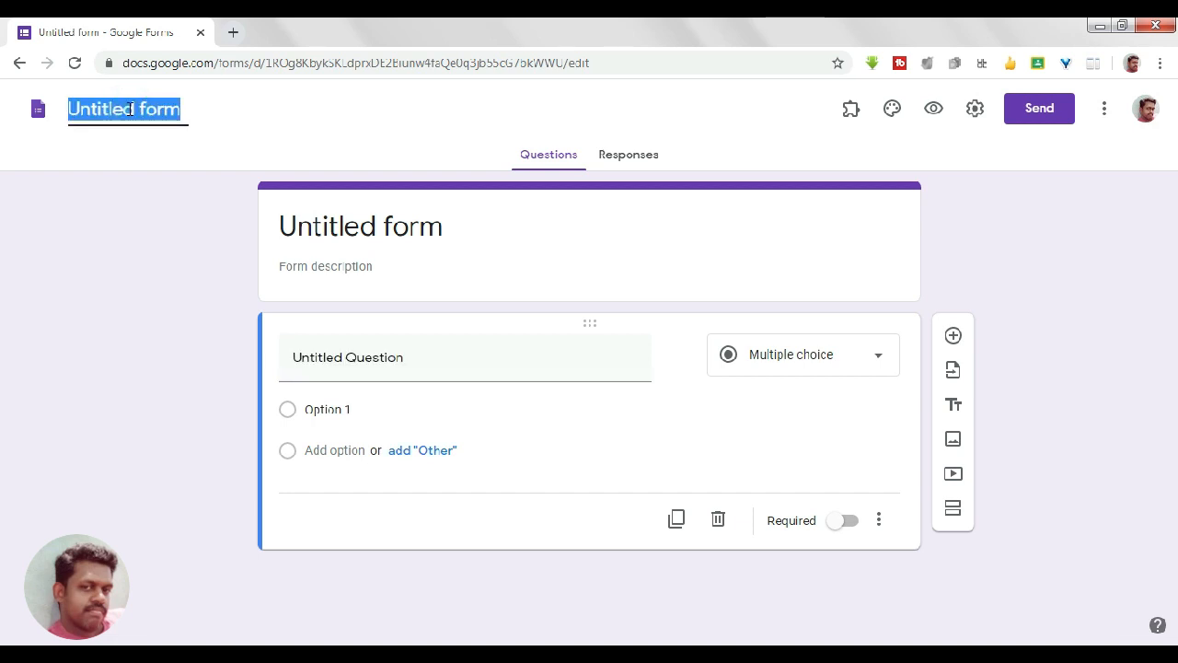
{"action": "type", "text": "Computer"}
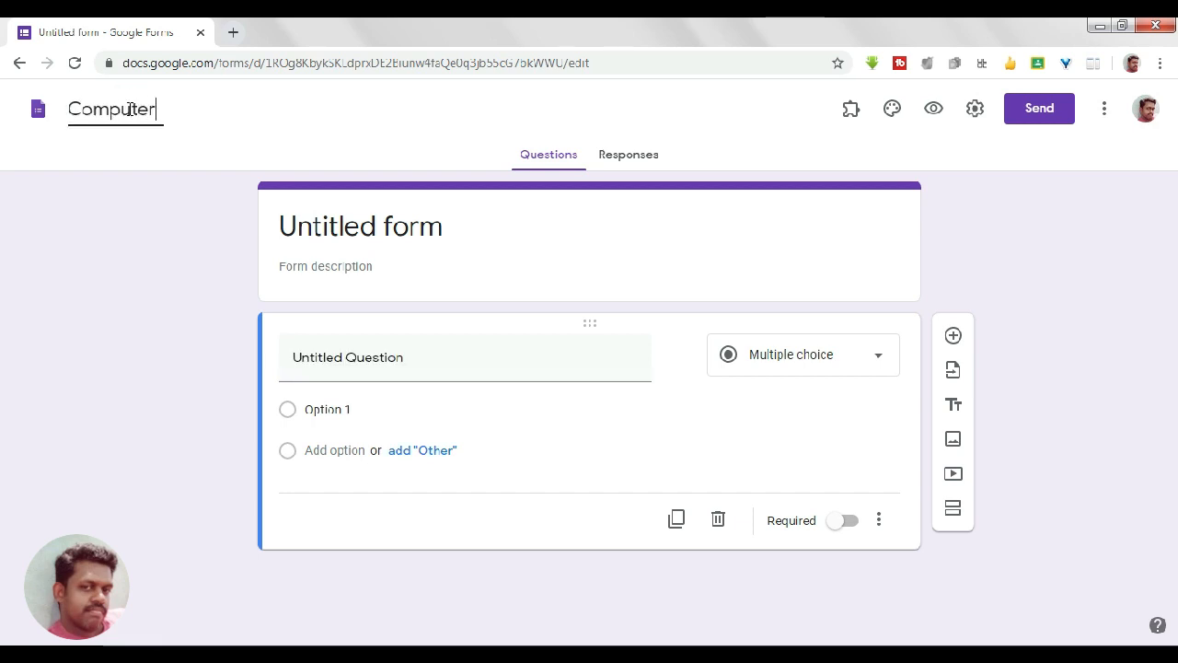
{"action": "left_click", "coordinate": [165, 361]}
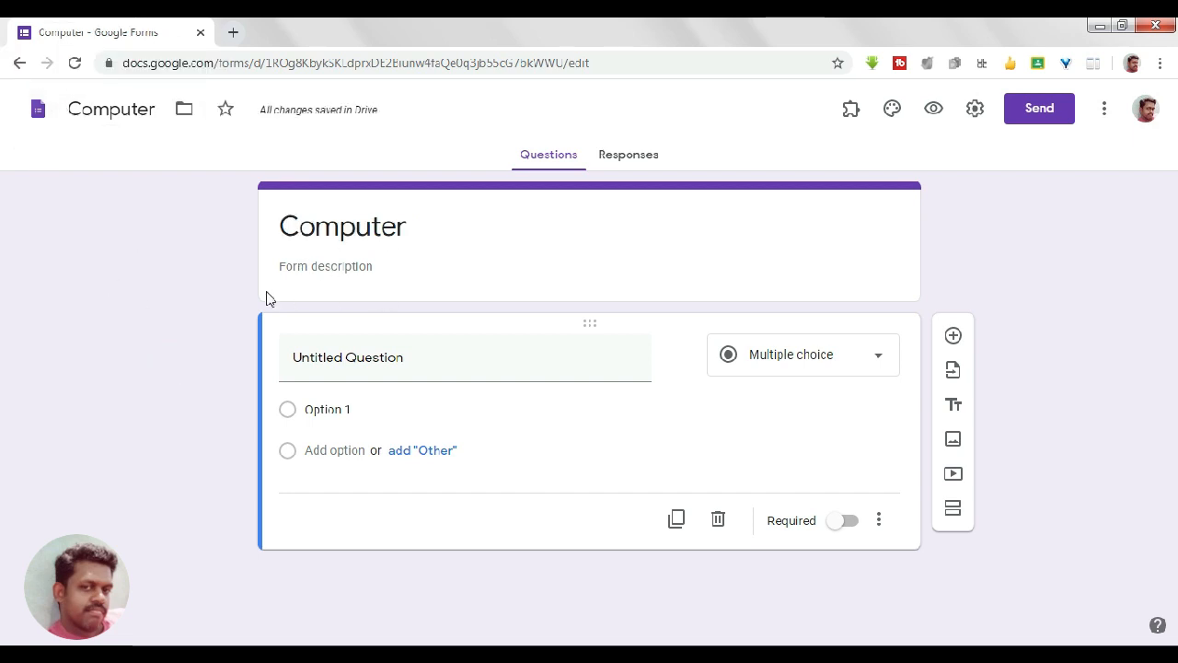
{"action": "left_click", "coordinate": [302, 270]}
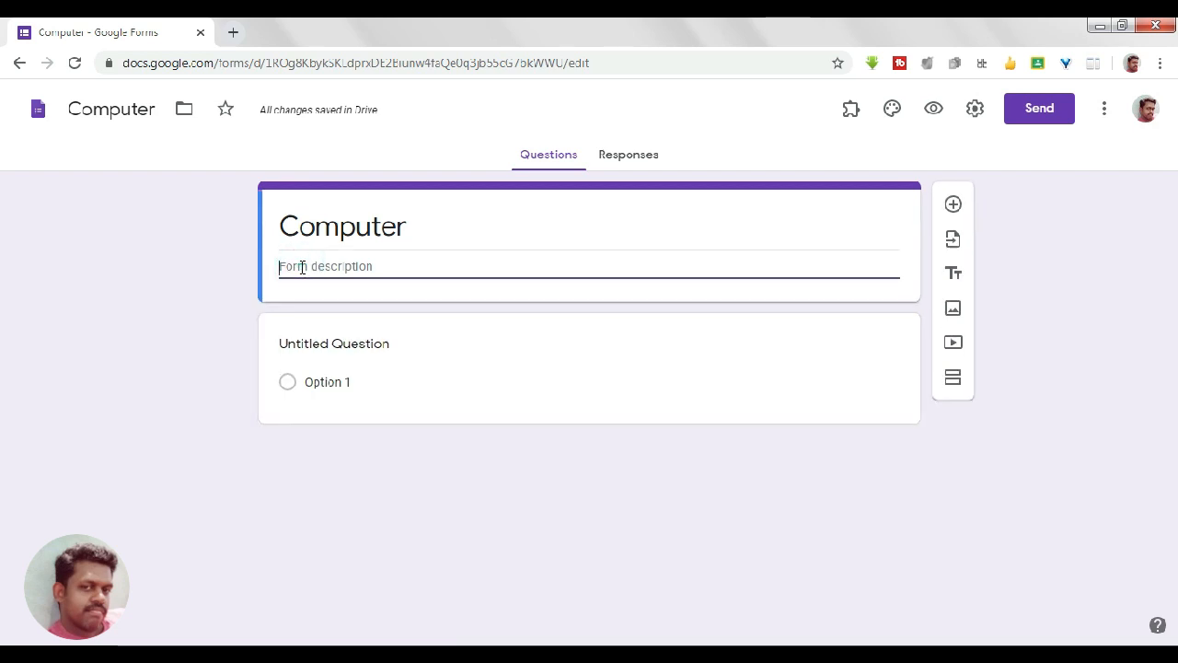
{"action": "type", "text": "computer Test"}
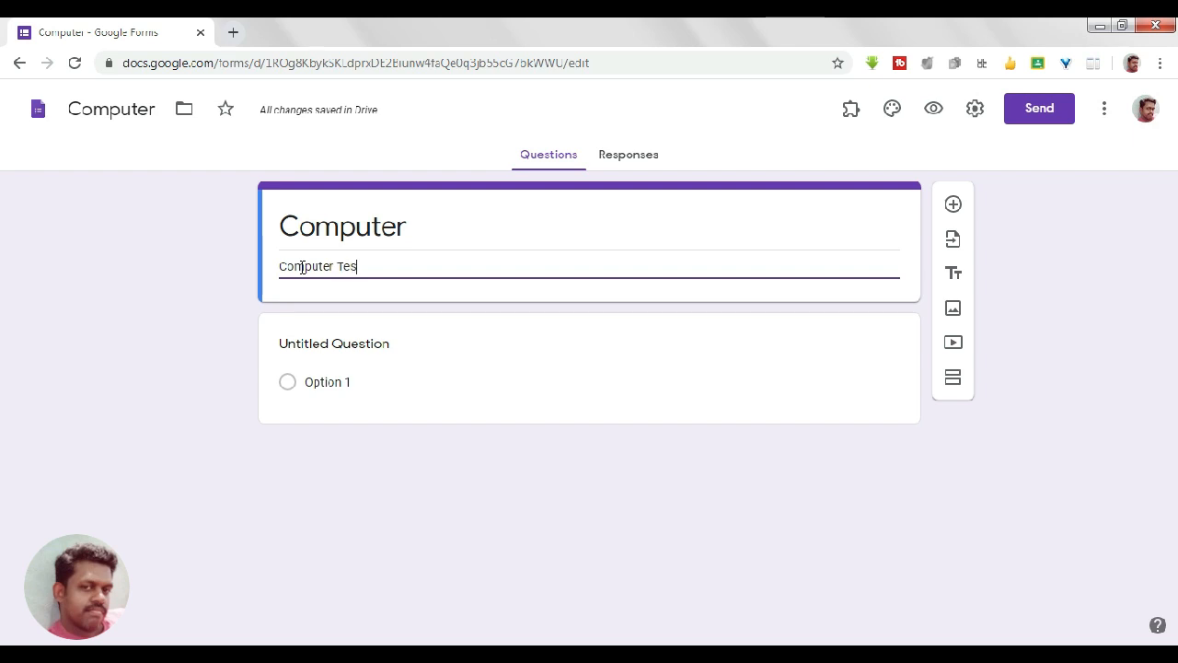
Enter "Computer was invented by" as the text of the form's first multiple-choice question
{"action": "left_click", "coordinate": [318, 346]}
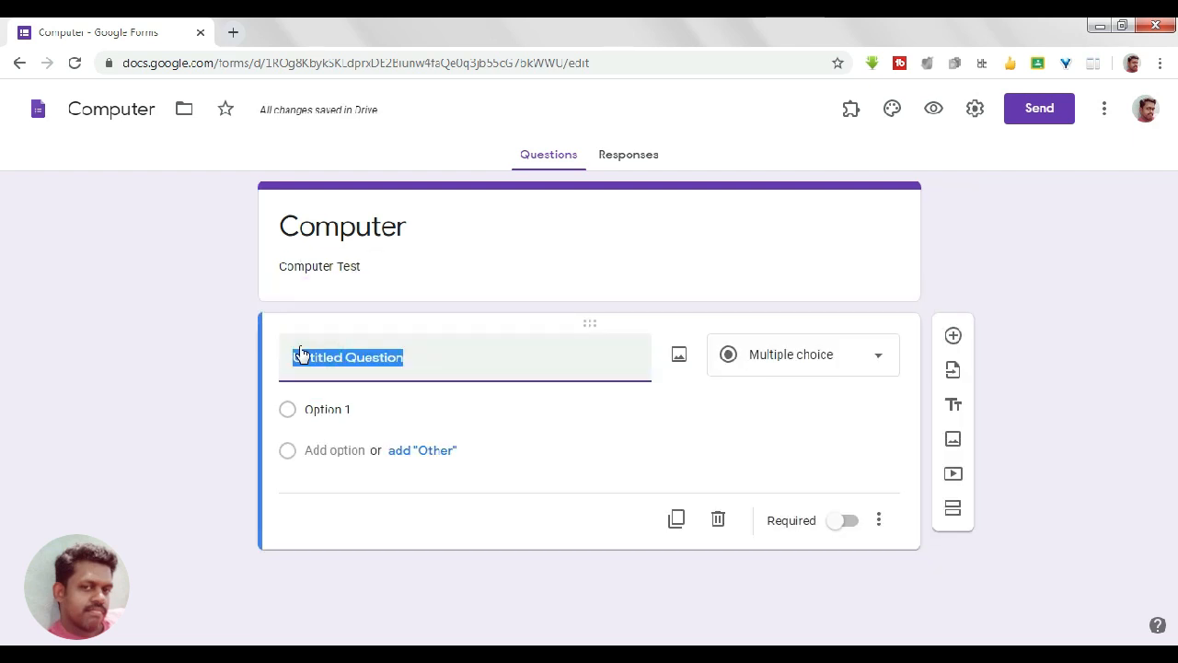
{"action": "type", "text": "Computer was i"}
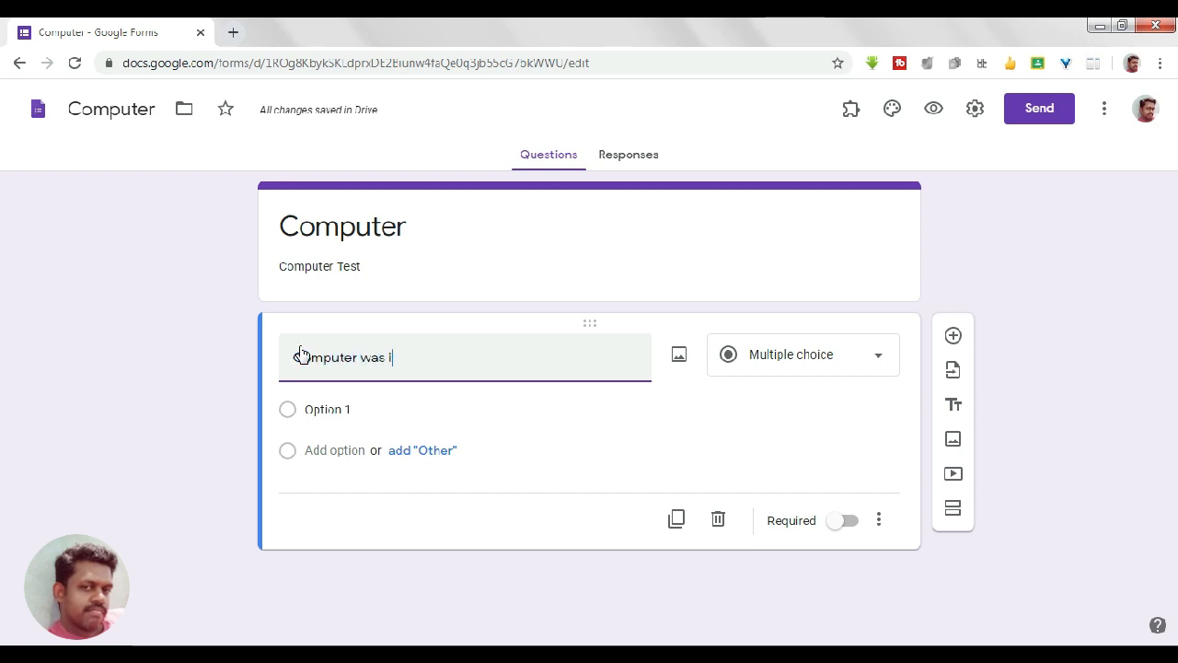
{"action": "type", "text": "nvented by"}
{"action": "left_click", "coordinate": [415, 416]}
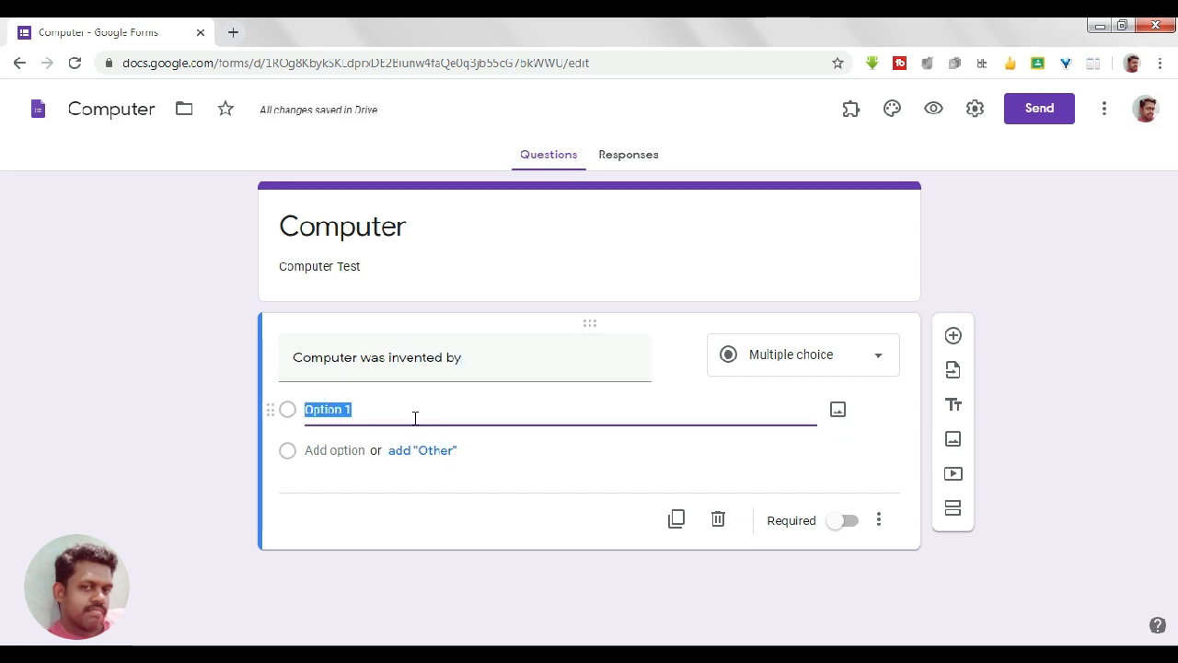
Return to the forms list and open the existing Computer Fundamental Quiz form to look through its questions
{"action": "left_click", "coordinate": [19, 63]}
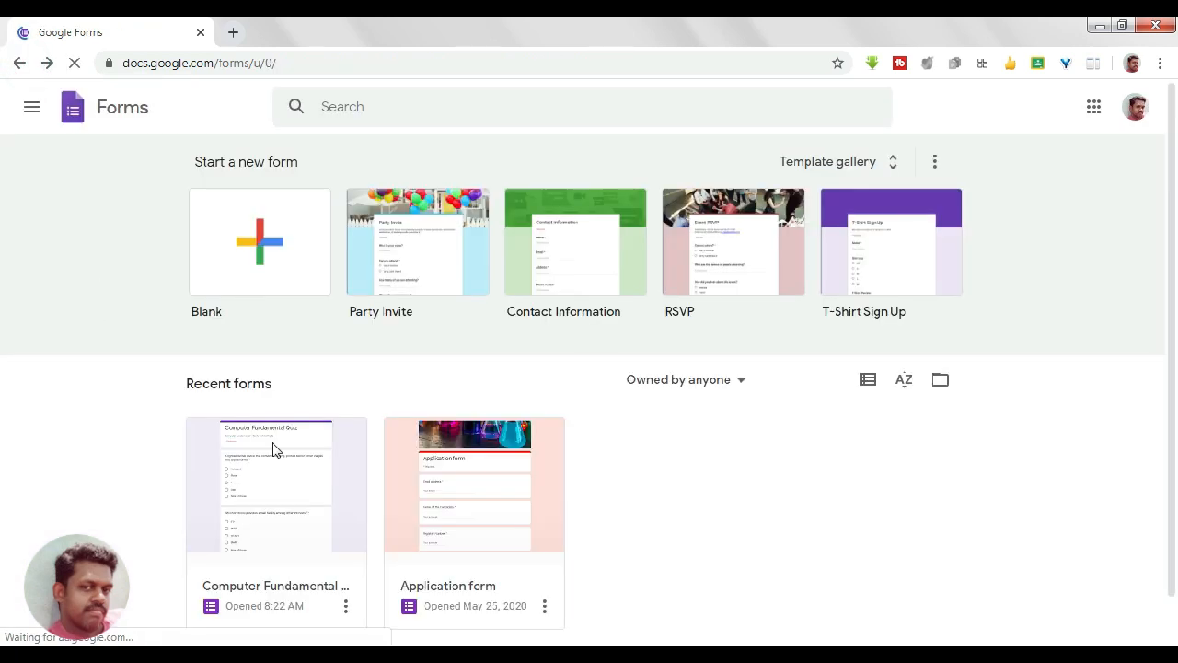
{"action": "left_click", "coordinate": [273, 472]}
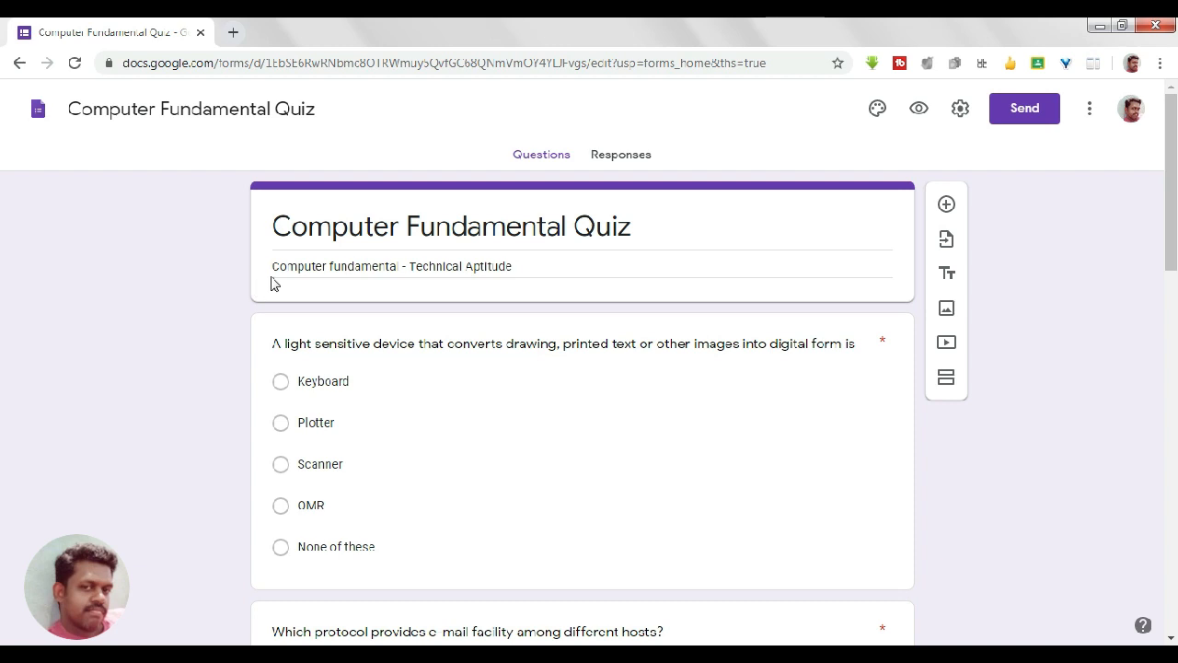
{"action": "left_click_drag", "start_coordinate": [1171, 193], "coordinate": [1158, 118]}
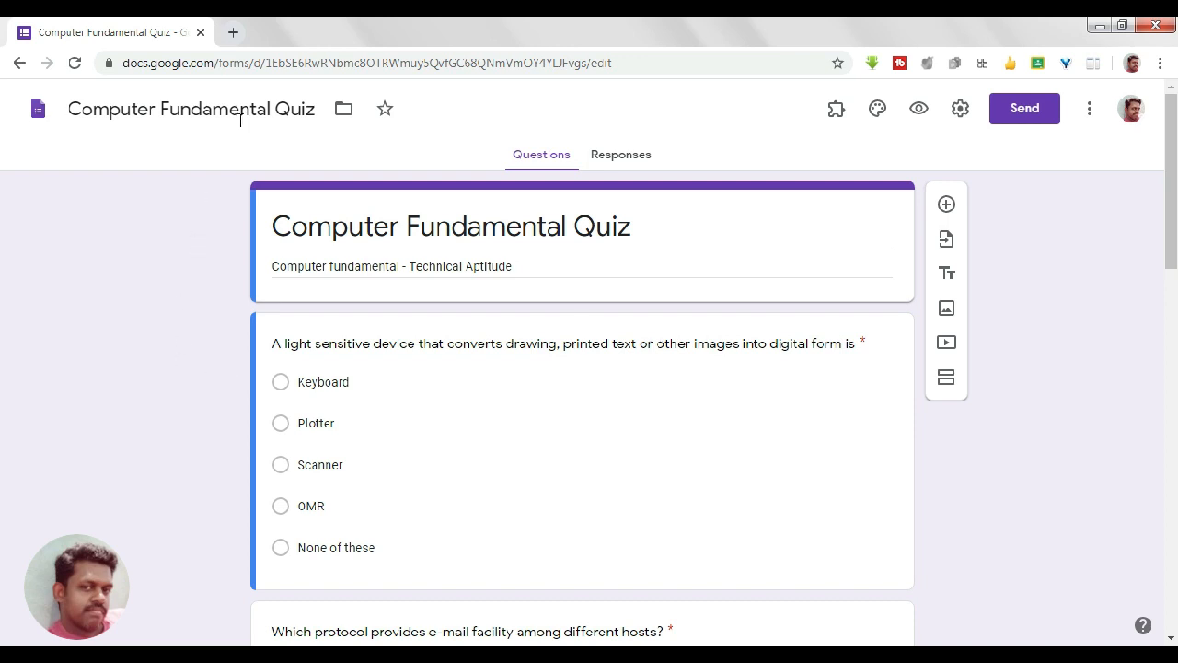
Make the form a quiz in its settings, and dismiss the Windows color scheme message by keeping the current scheme permanently
{"action": "left_click", "coordinate": [963, 115]}
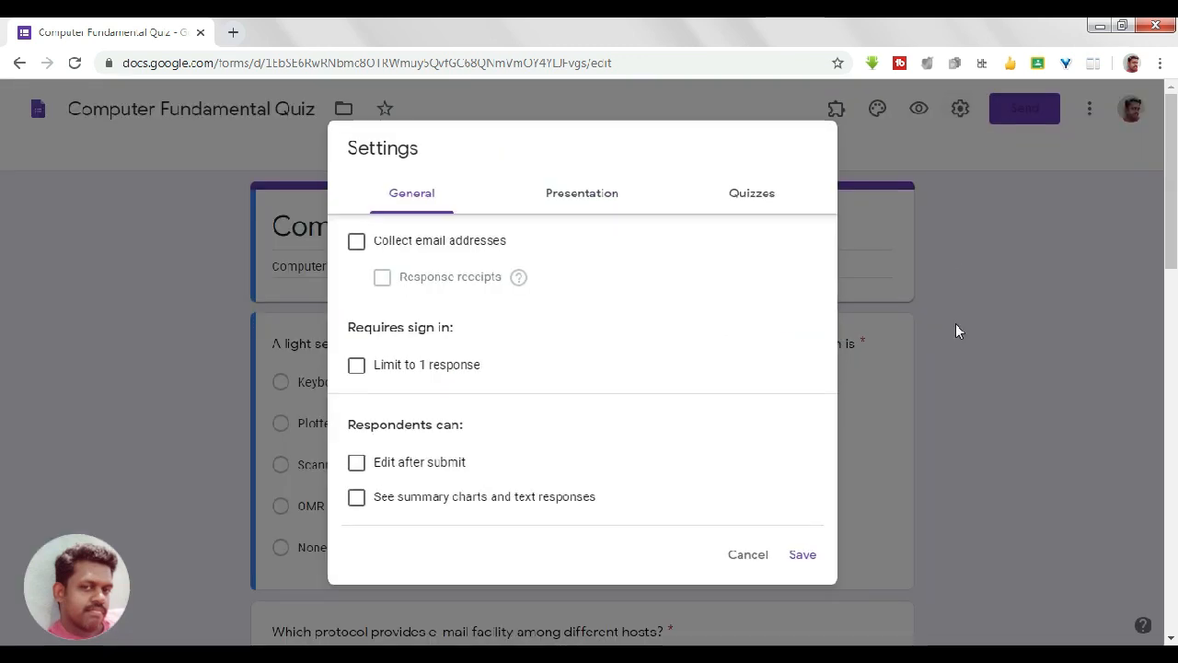
{"action": "left_click", "coordinate": [756, 204]}
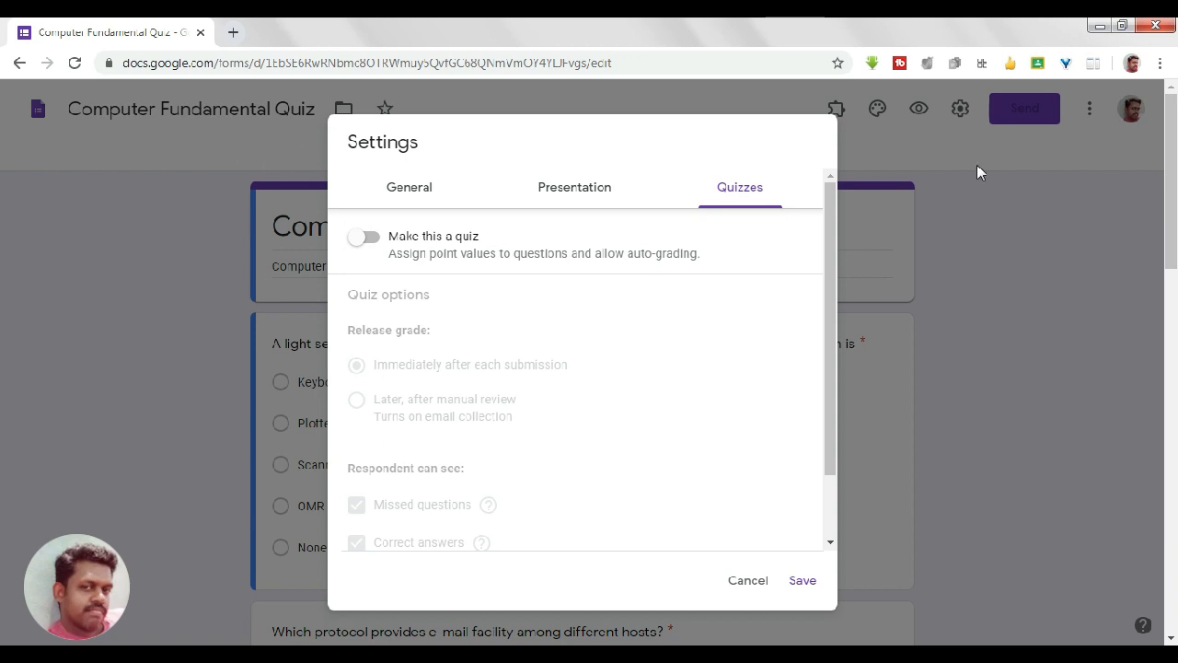
{"action": "left_click", "coordinate": [369, 240]}
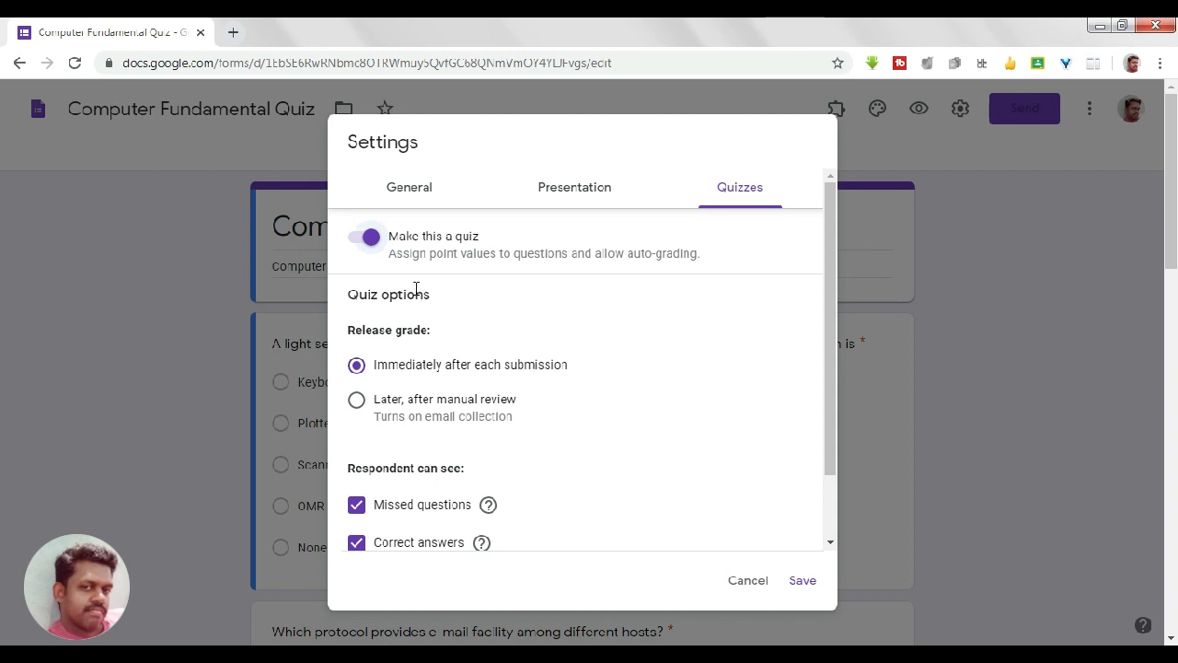
{"action": "left_click_drag", "start_coordinate": [838, 229], "coordinate": [834, 290]}
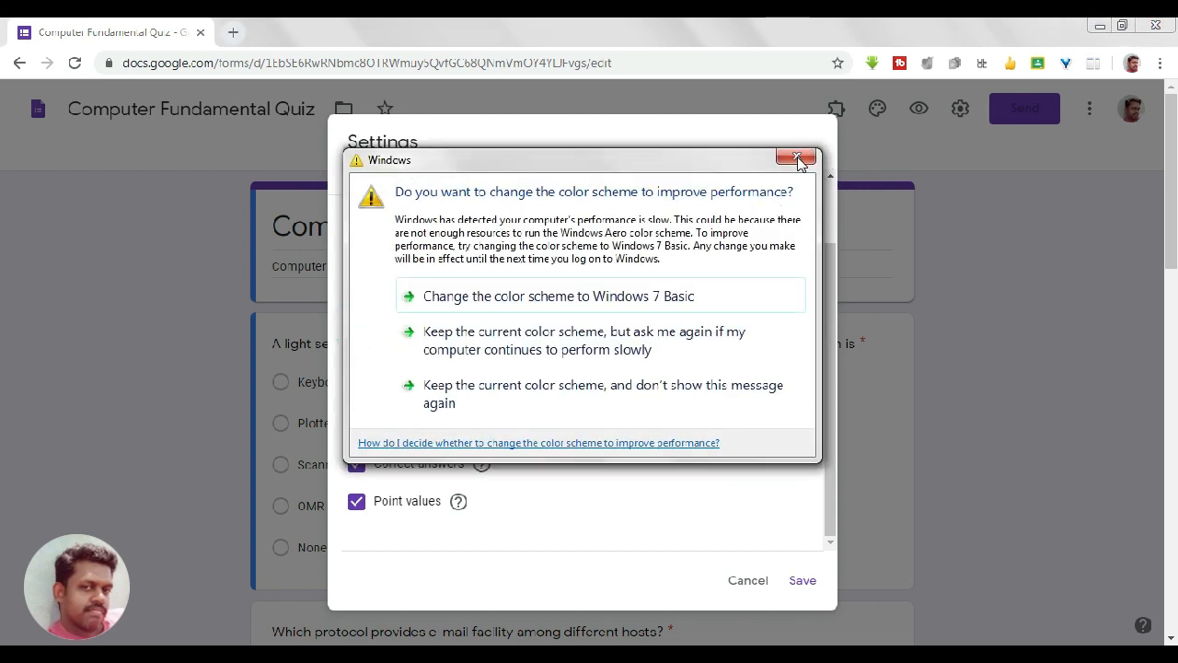
{"action": "left_click", "coordinate": [697, 393]}
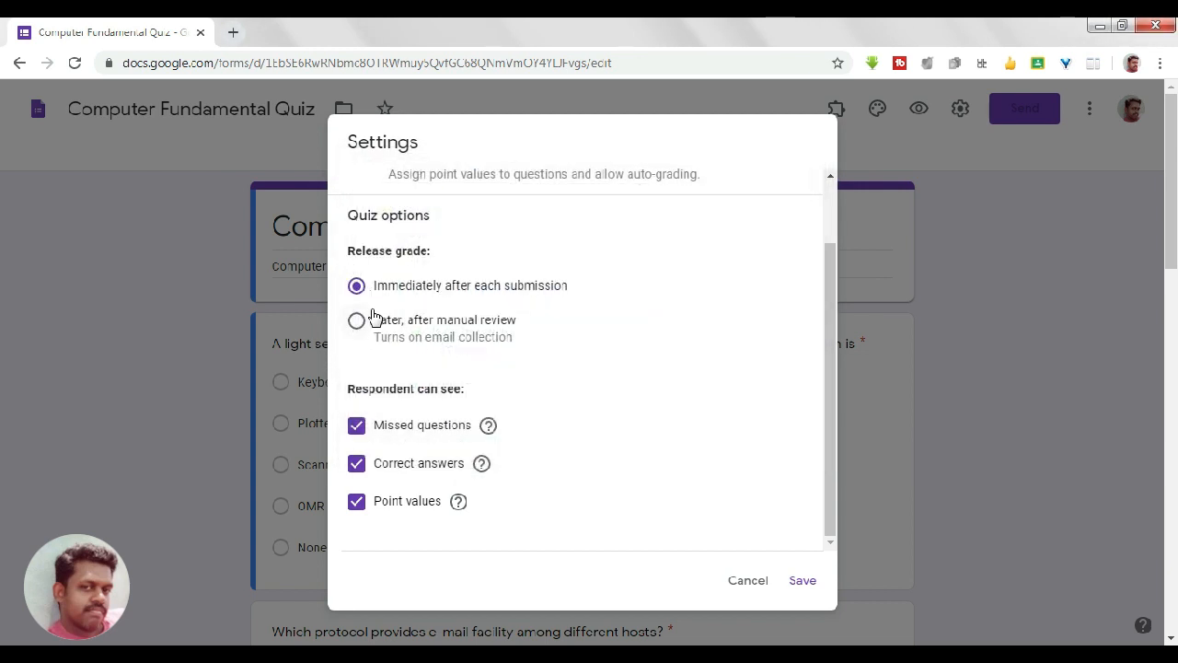
Release grades later after manual review, hide missed questions, correct answers and point values from respondents, and save the quiz settings
{"action": "left_click", "coordinate": [358, 322]}
{"action": "left_click", "coordinate": [358, 286]}
{"action": "left_click", "coordinate": [357, 322]}
{"action": "left_click", "coordinate": [356, 429]}
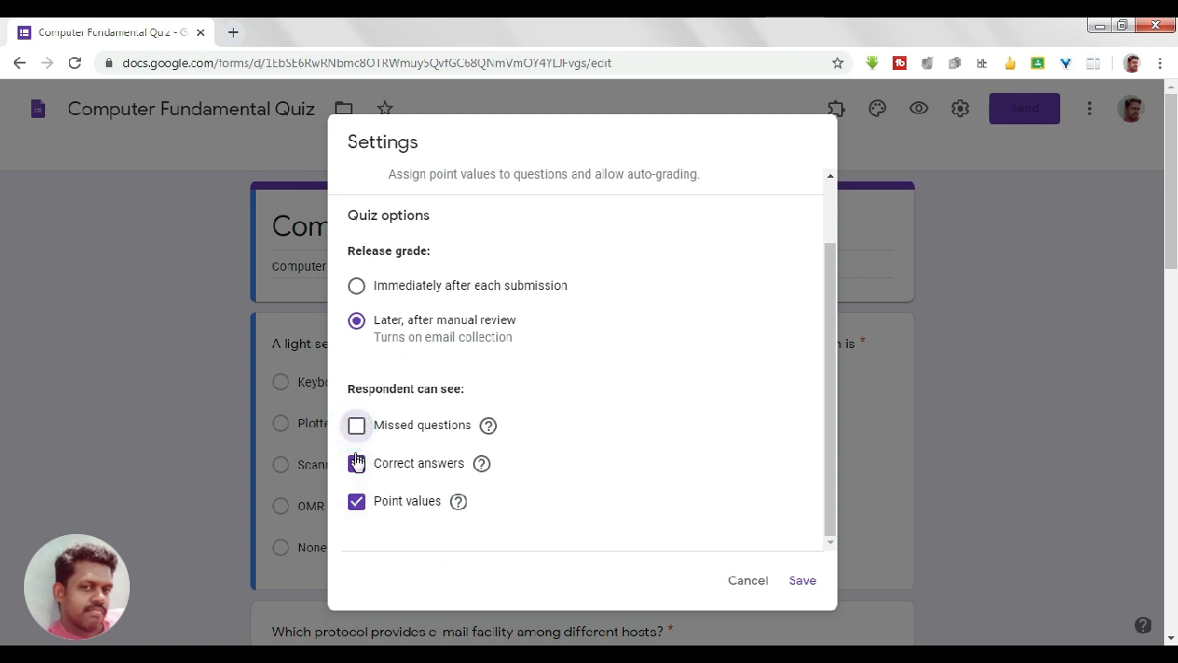
{"action": "left_click", "coordinate": [357, 464]}
{"action": "left_click", "coordinate": [359, 505]}
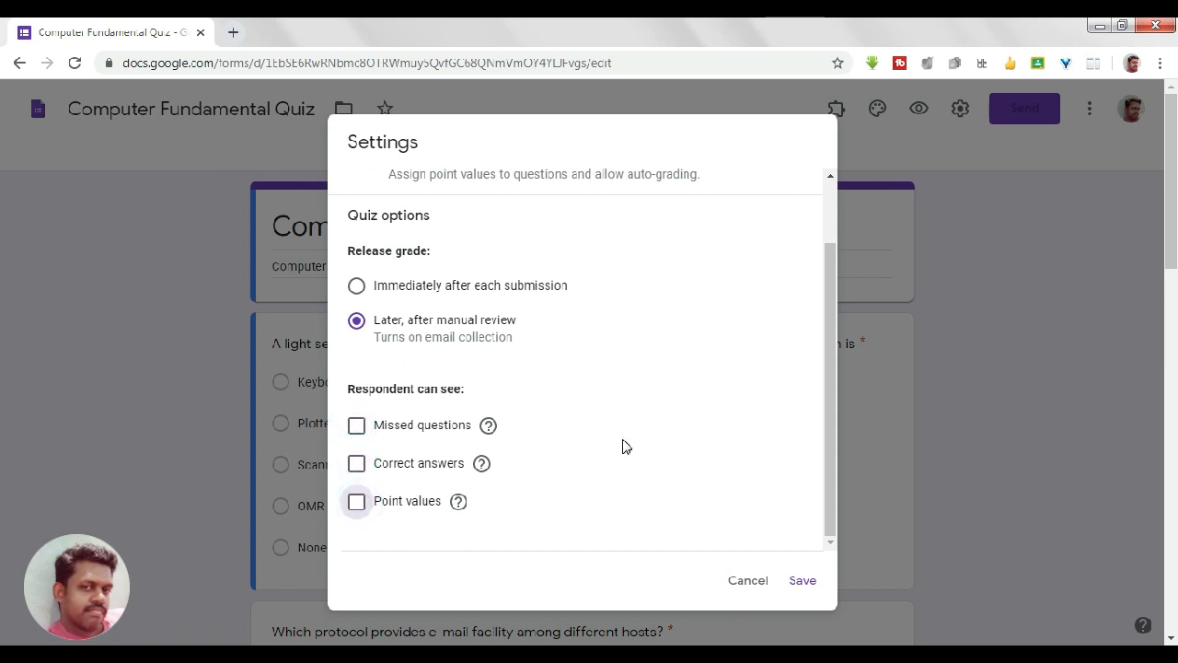
{"action": "left_click", "coordinate": [801, 585]}
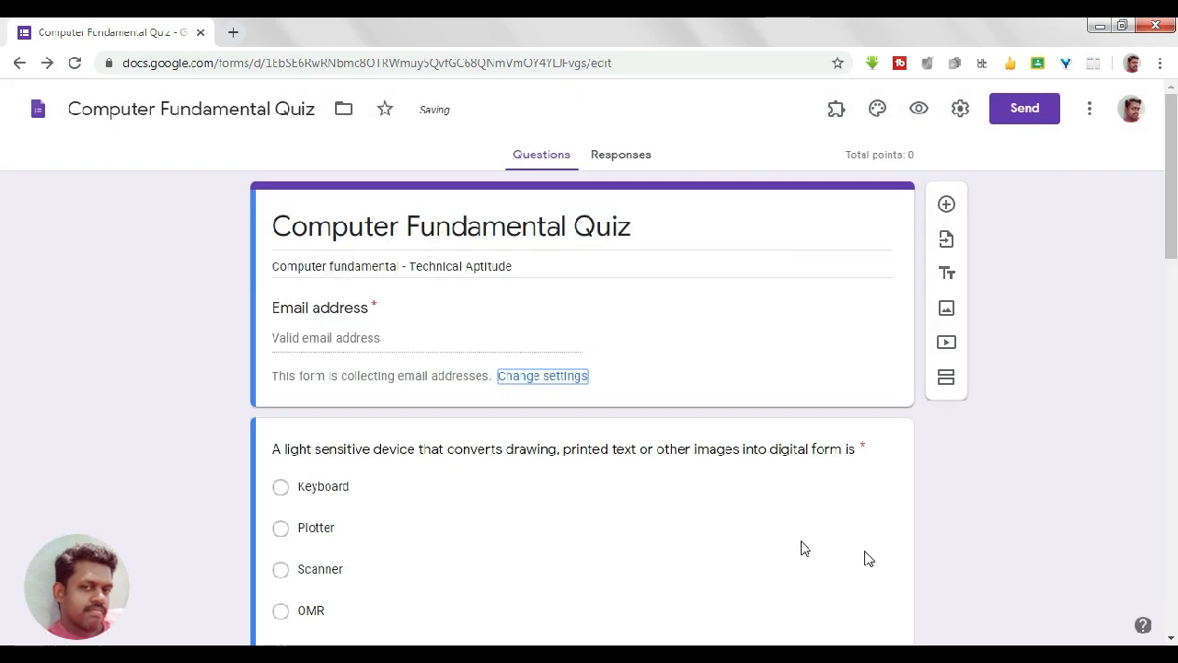
Set the answer key of the light sensitive device question to Scanner, worth 2 points
{"action": "scroll", "coordinate": [706, 274], "scroll_direction": "down", "scroll_amount": 3}
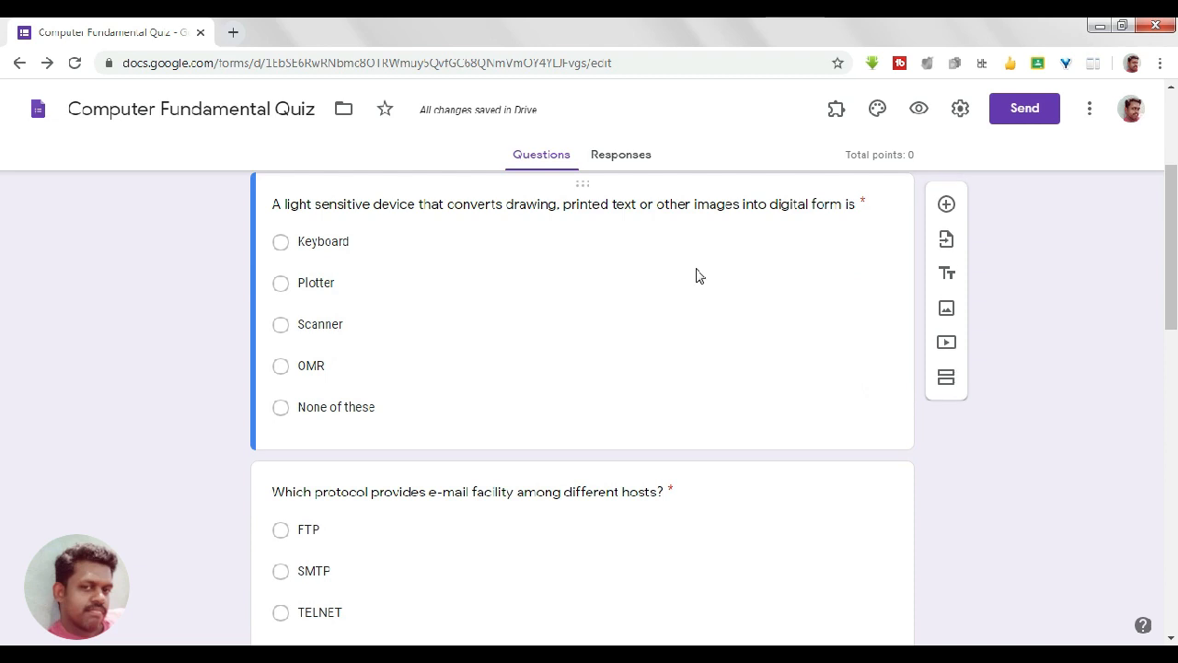
{"action": "left_click", "coordinate": [671, 270]}
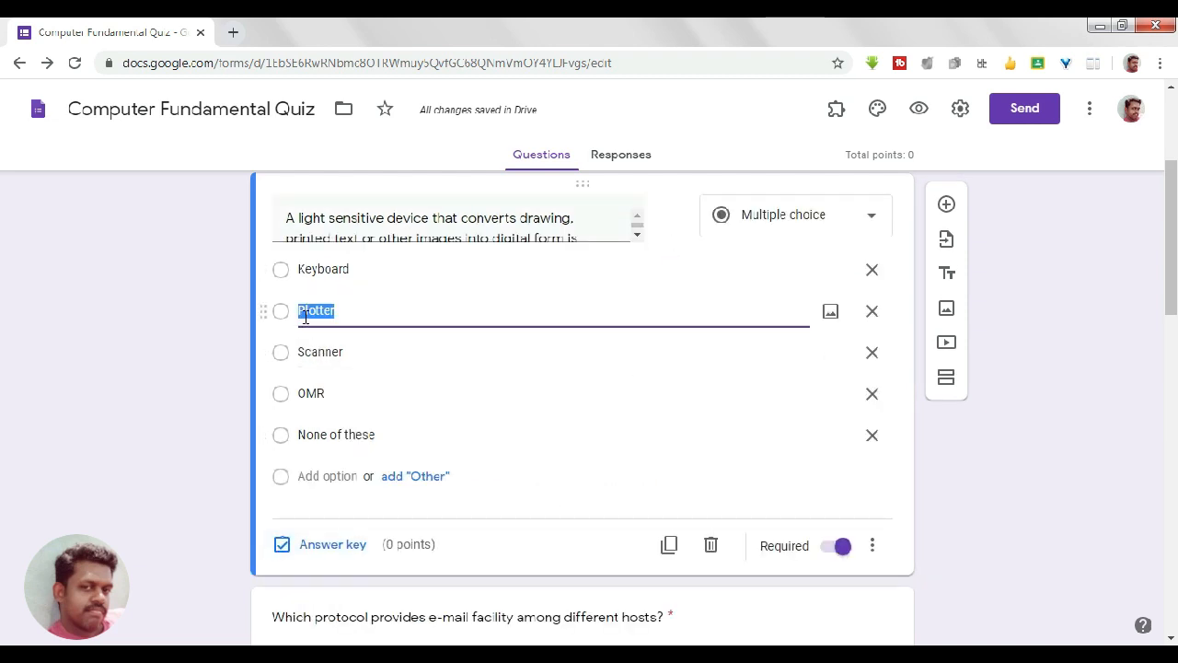
{"action": "left_click", "coordinate": [313, 548]}
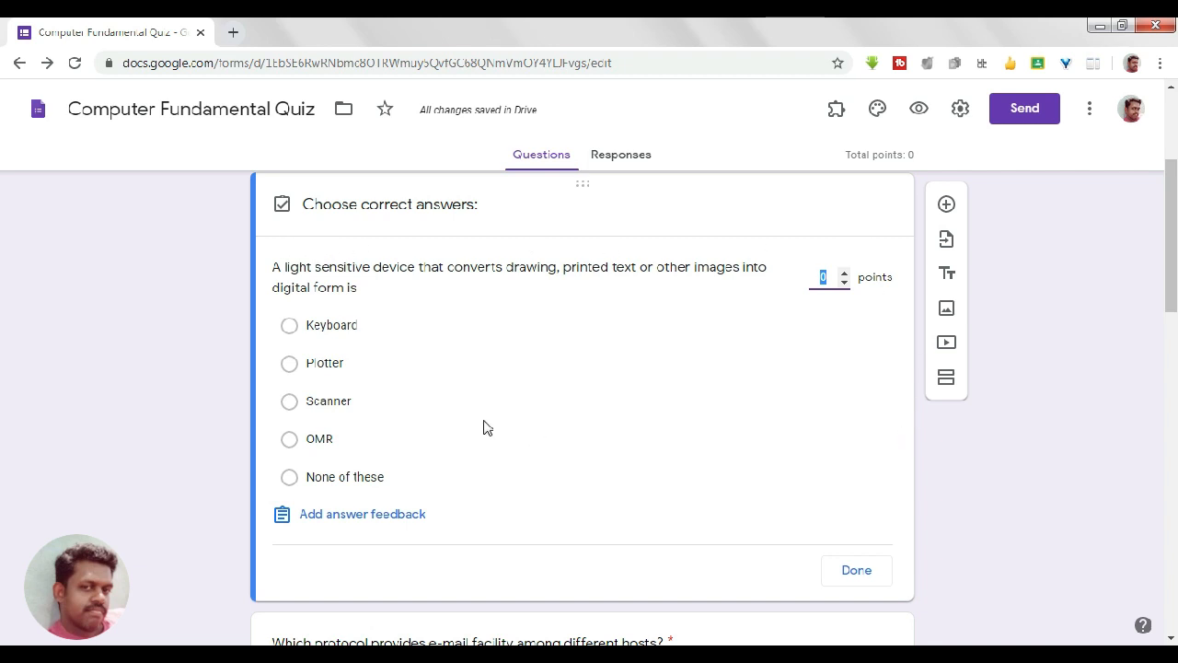
{"action": "left_click", "coordinate": [843, 274]}
{"action": "left_click", "coordinate": [843, 274]}
{"action": "left_click", "coordinate": [288, 402]}
{"action": "left_click", "coordinate": [851, 571]}
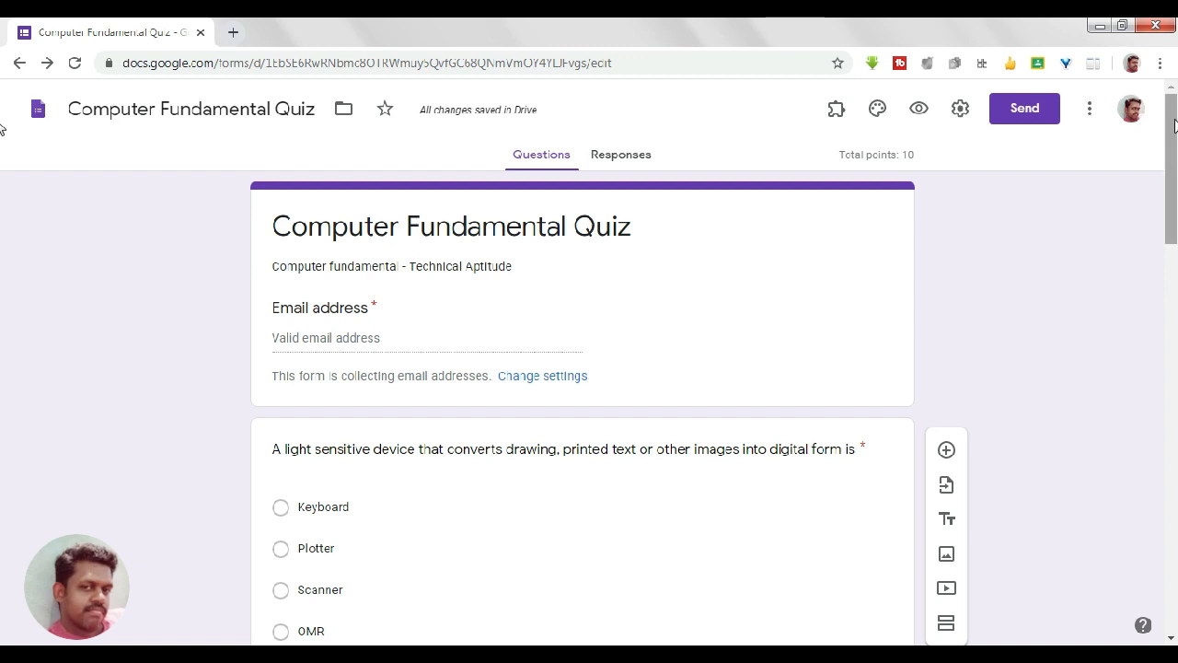
Check the correct answer and points assigned to the light sensitive device question
{"action": "left_click_drag", "start_coordinate": [1171, 119], "coordinate": [1173, 189]}
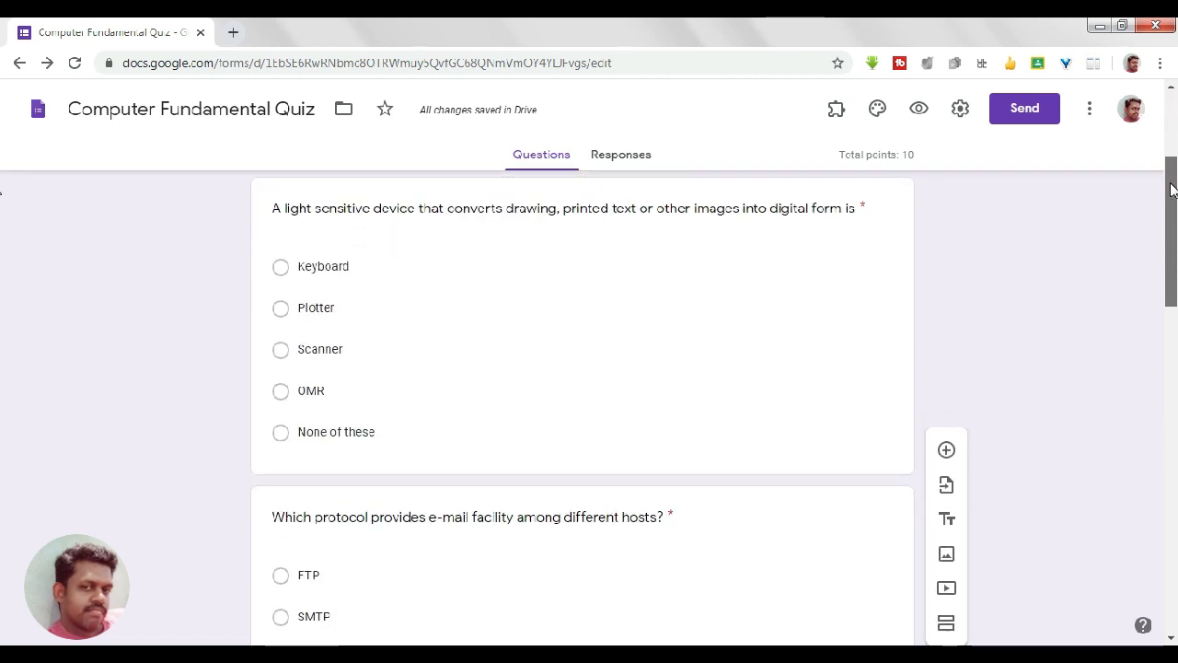
{"action": "left_click", "coordinate": [455, 286]}
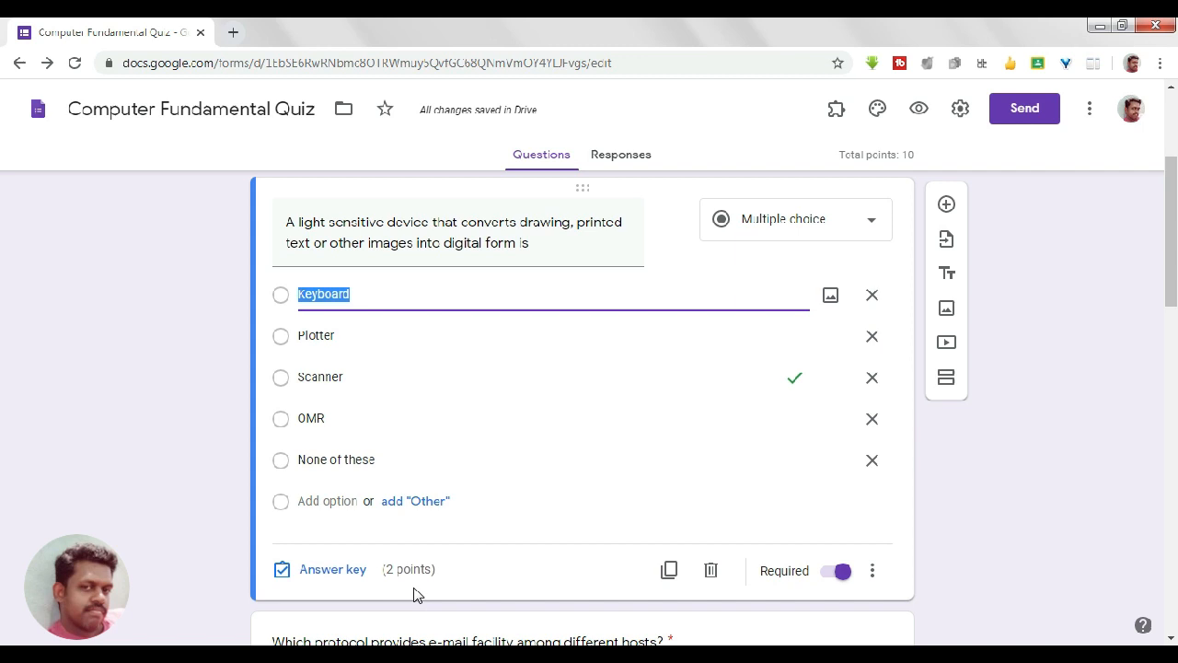
{"action": "left_click", "coordinate": [992, 458]}
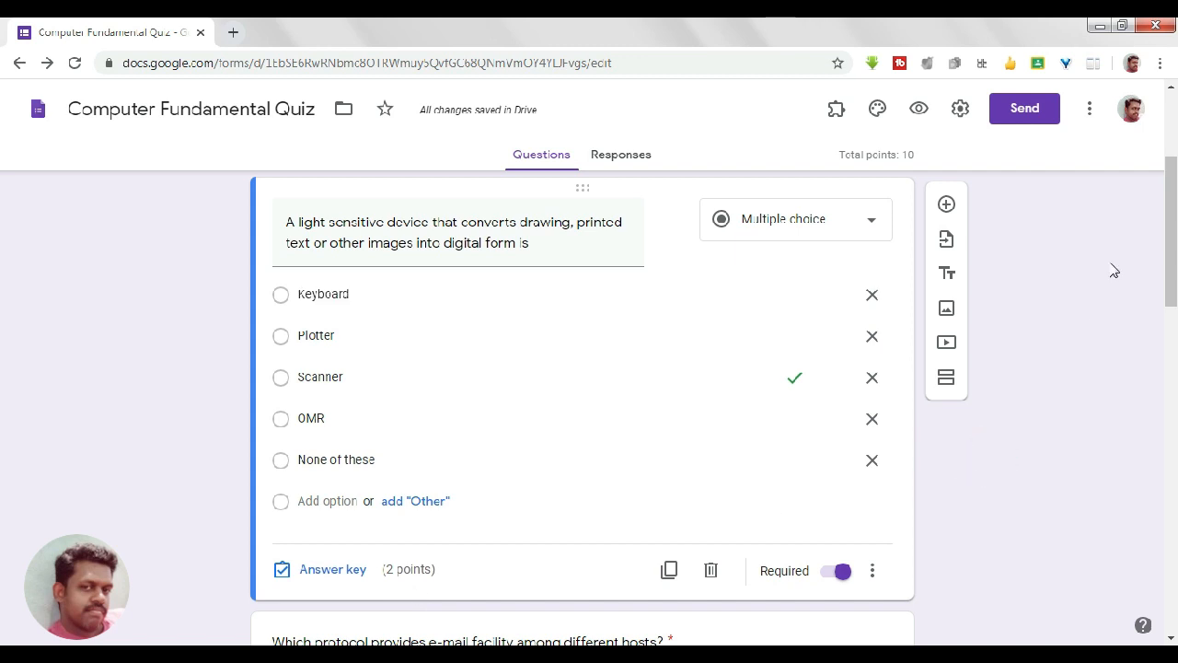
{"action": "left_click_drag", "start_coordinate": [1170, 249], "coordinate": [1171, 159]}
{"action": "left_click", "coordinate": [1007, 286]}
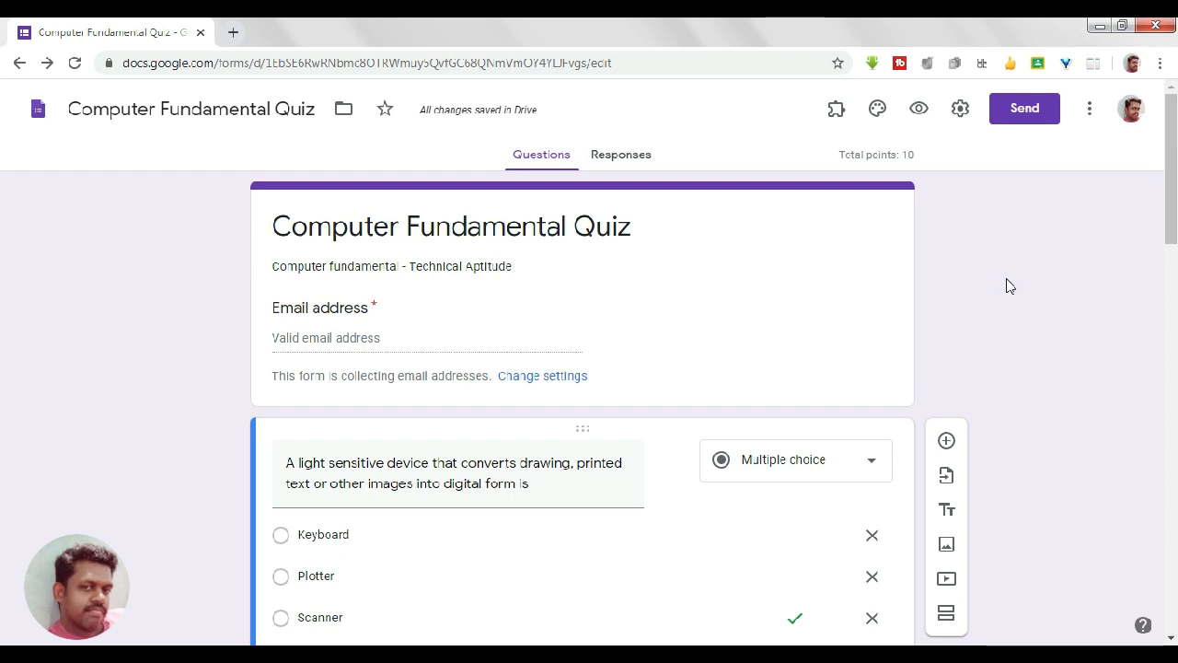
{"action": "left_click", "coordinate": [1013, 333]}
In the form settings, limit respondents to 1 response, show the progress bar and shuffle the question order
{"action": "left_click", "coordinate": [954, 116]}
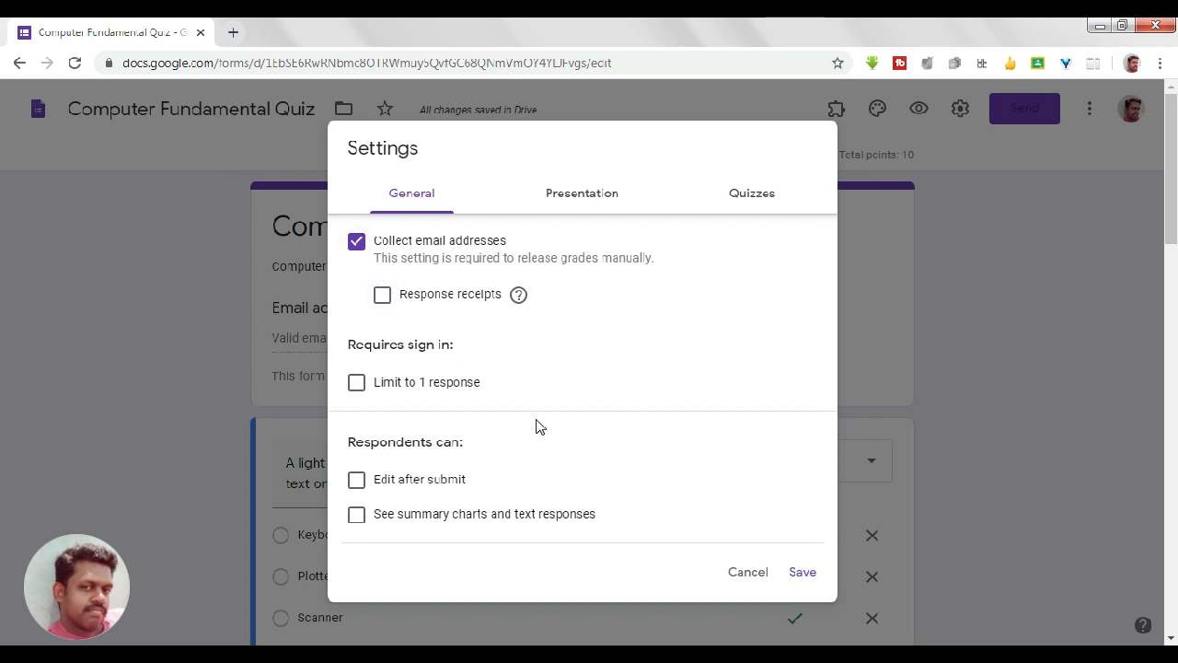
{"action": "left_click", "coordinate": [357, 383]}
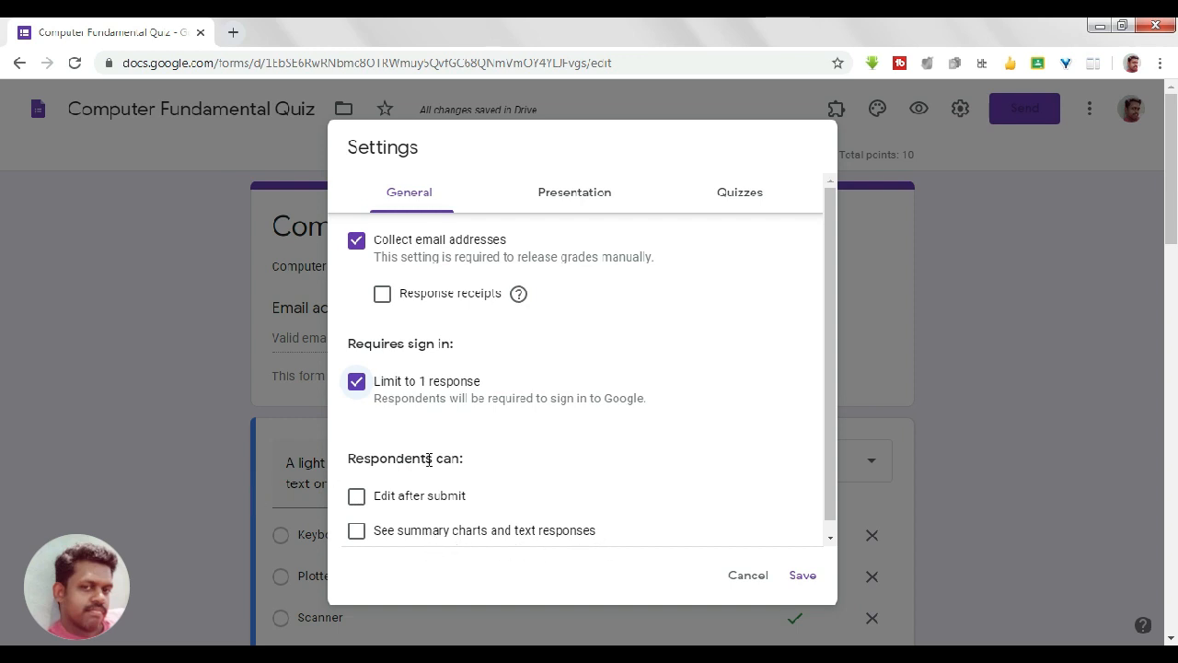
{"action": "left_click", "coordinate": [592, 203]}
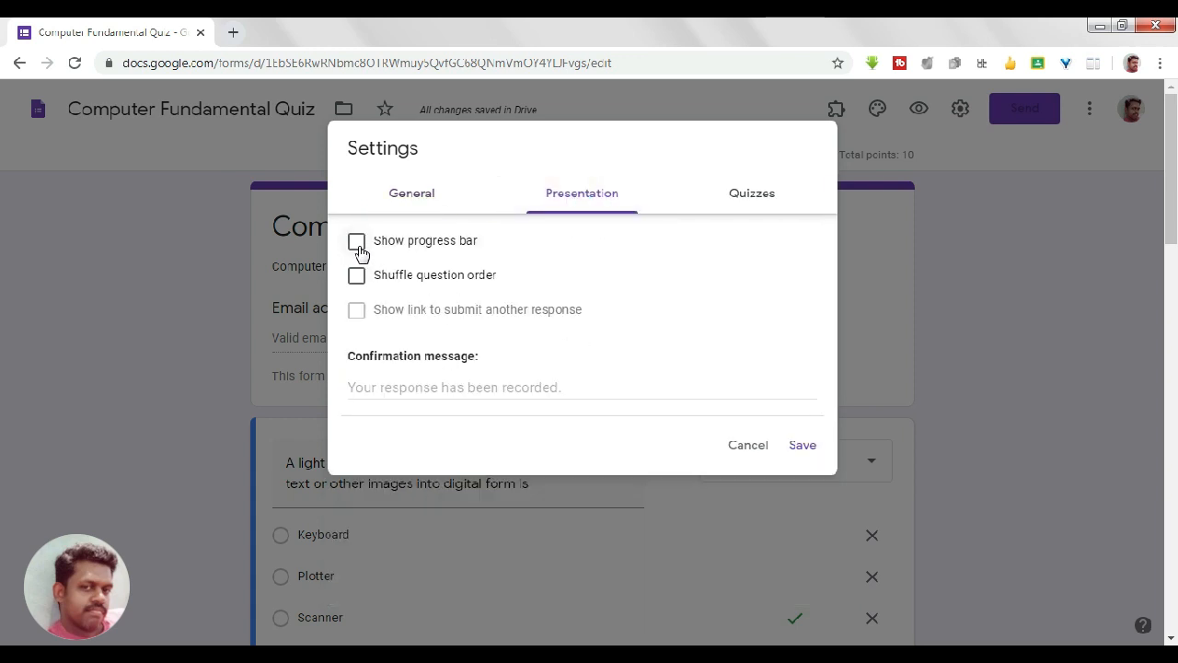
{"action": "left_click", "coordinate": [360, 251]}
{"action": "left_click", "coordinate": [357, 278]}
Set the confirmation message to "Your answers have been recorded..." and save the form settings
{"action": "left_click", "coordinate": [402, 390]}
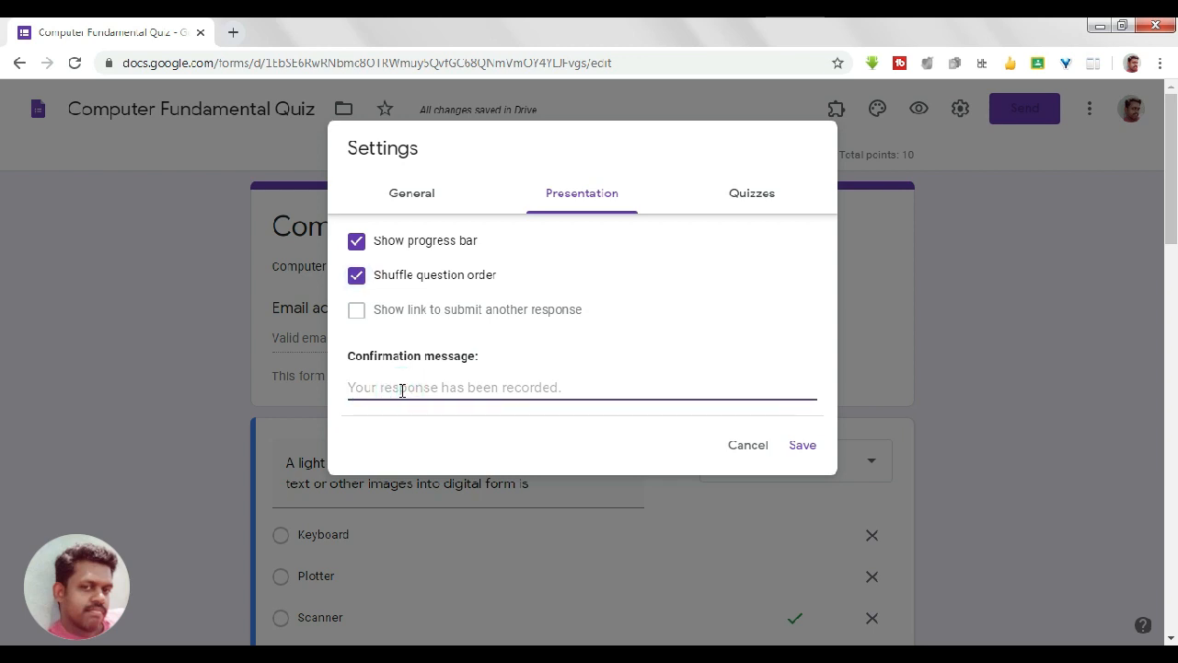
{"action": "type", "text": "Y"}
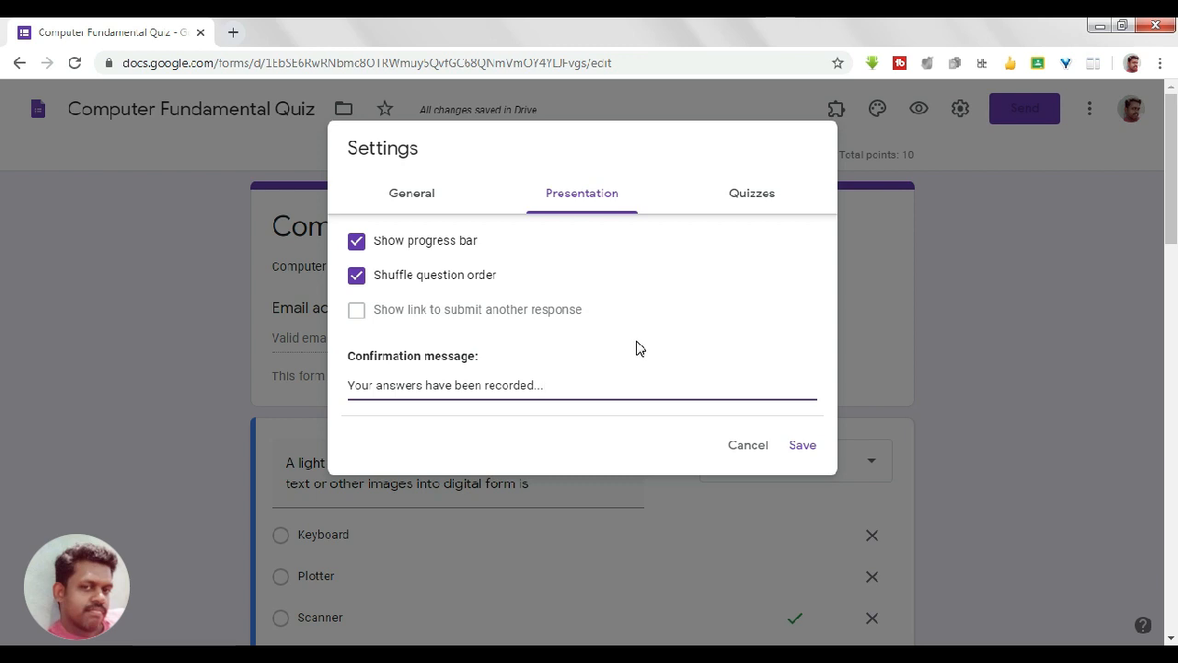
{"action": "left_click", "coordinate": [802, 448]}
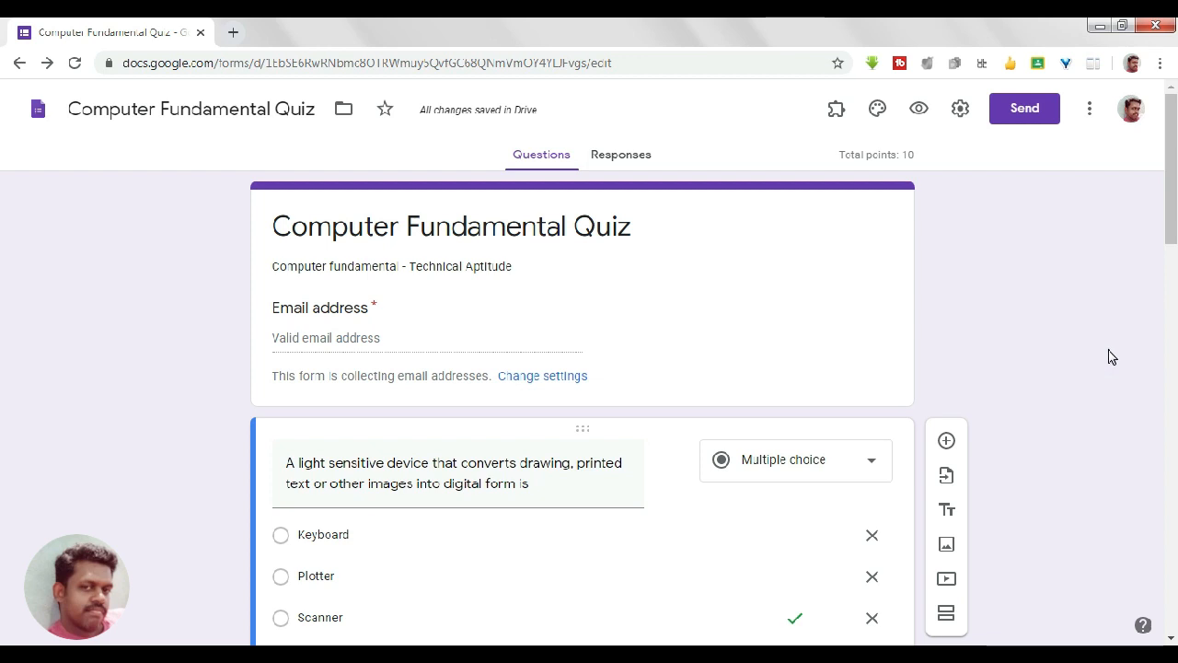
Add a new section directly after the form's title block, ahead of the first question
{"action": "left_click_drag", "start_coordinate": [1171, 184], "coordinate": [1163, 623]}
{"action": "left_click_drag", "start_coordinate": [1169, 552], "coordinate": [1172, 159]}
{"action": "left_click", "coordinate": [882, 226]}
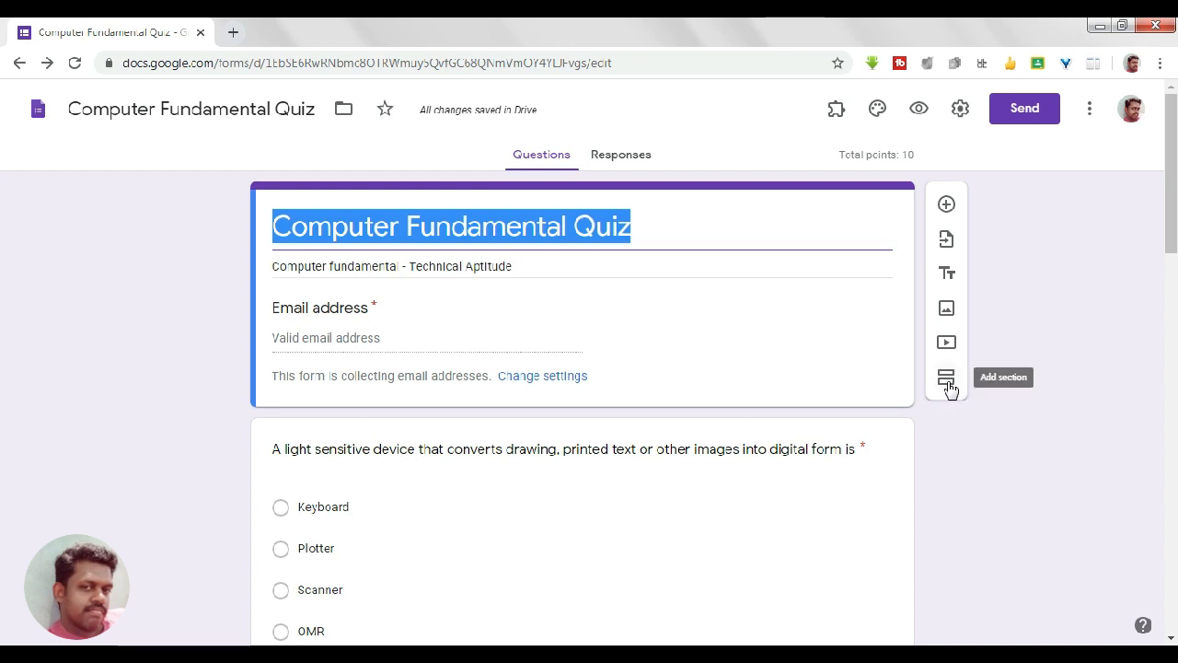
{"action": "left_click", "coordinate": [865, 381]}
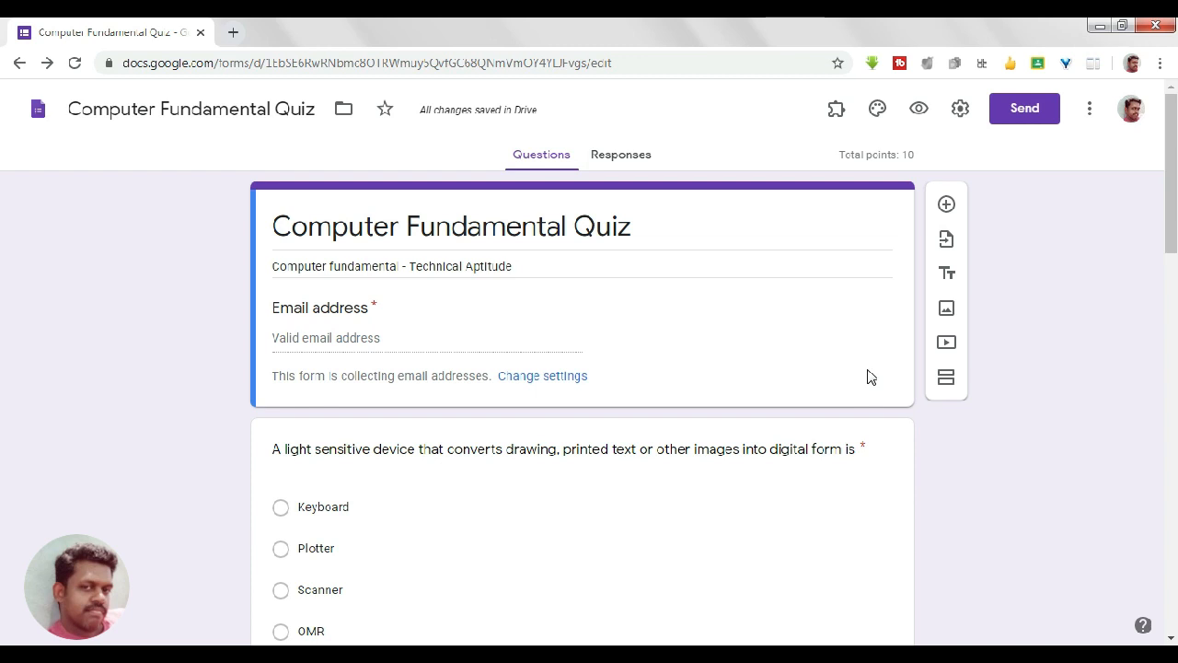
{"action": "left_click", "coordinate": [946, 377]}
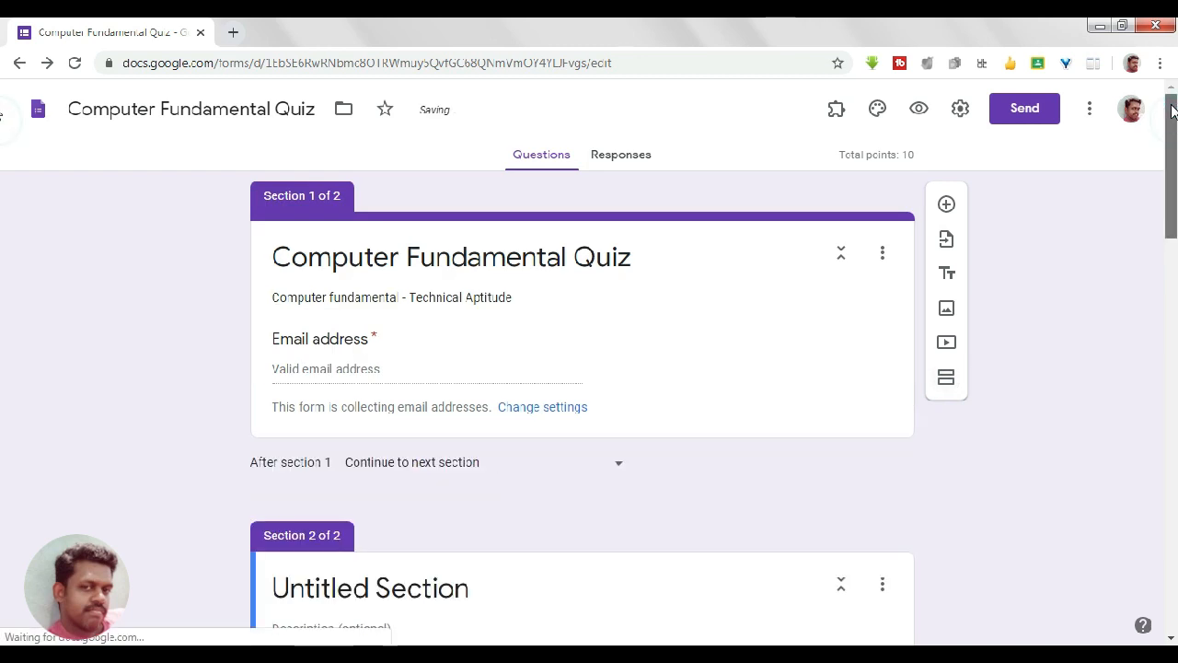
Replace the new section's title with a copy of the form title, Computer Fundamental Quiz
{"action": "scroll", "coordinate": [1172, 146], "scroll_direction": "down", "scroll_amount": 2}
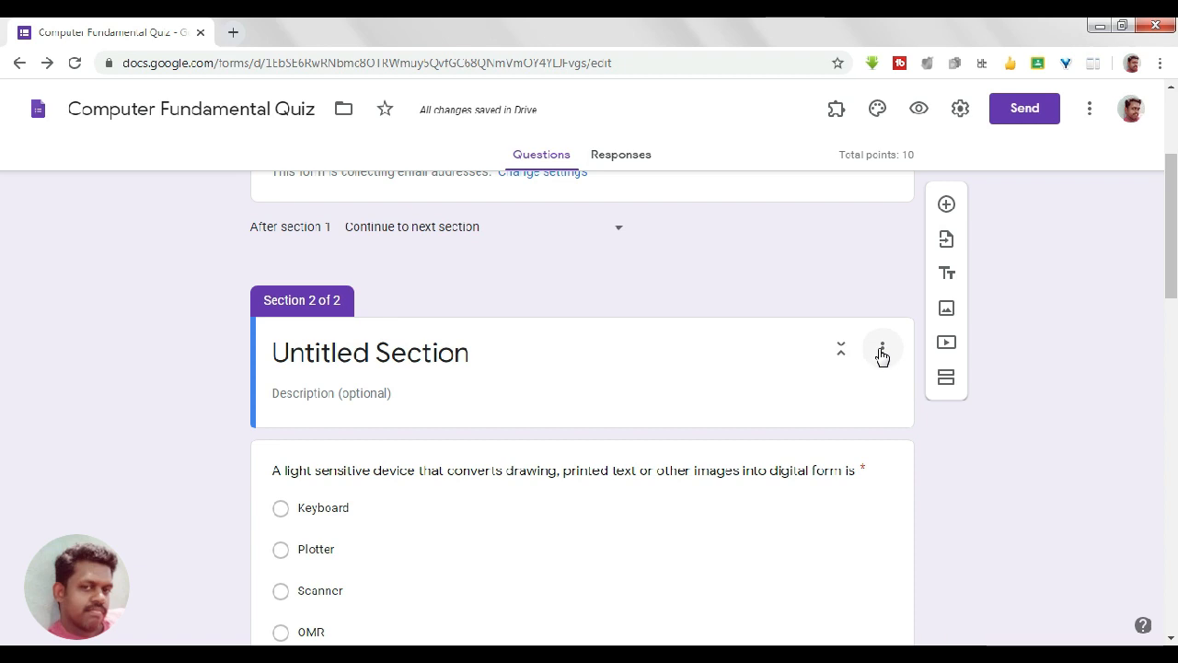
{"action": "left_click", "coordinate": [461, 357]}
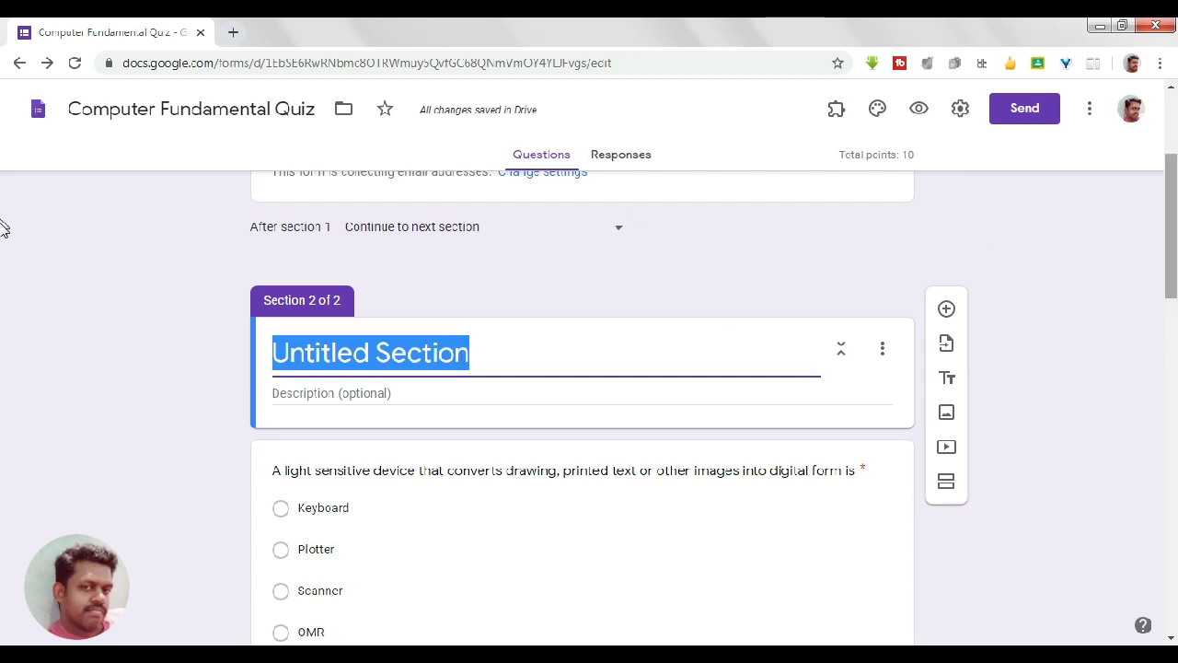
{"action": "scroll", "coordinate": [316, 277], "scroll_direction": "up", "scroll_amount": 3}
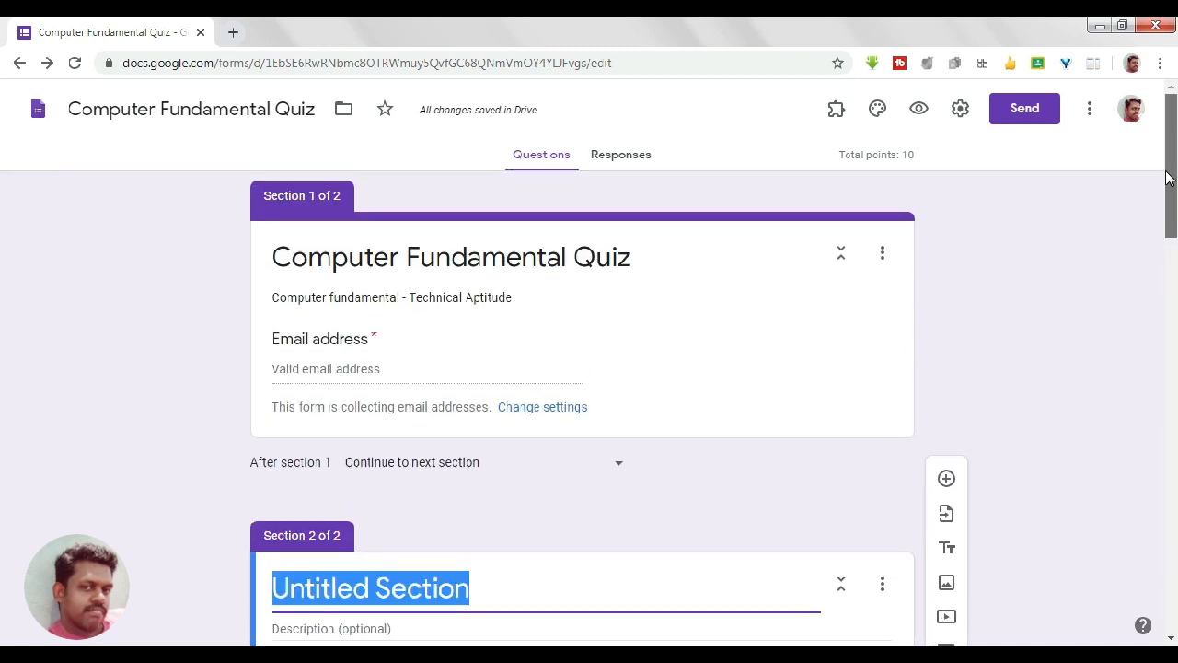
{"action": "left_click", "coordinate": [292, 260]}
{"action": "key", "text": "ctrl+c"}
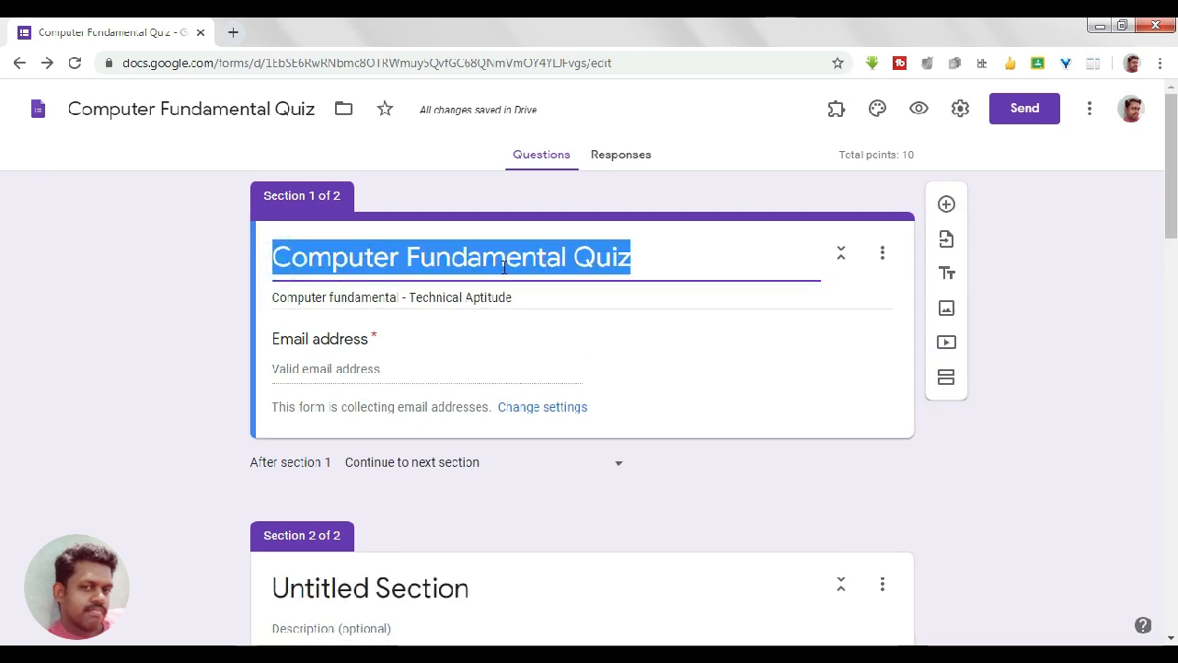
{"action": "left_click", "coordinate": [359, 593]}
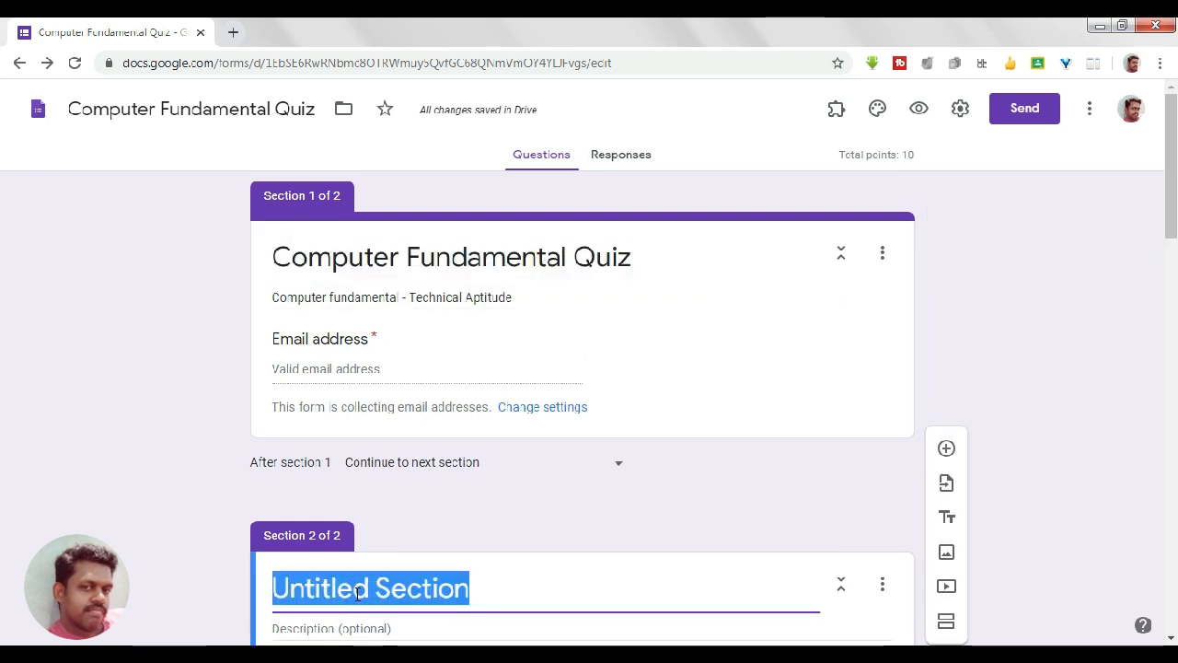
{"action": "key", "text": "ctrl+v"}
Copy the description "Computer fundamental - Technical Aptitude" from section 1 into section 2's description
{"action": "left_click", "coordinate": [301, 297]}
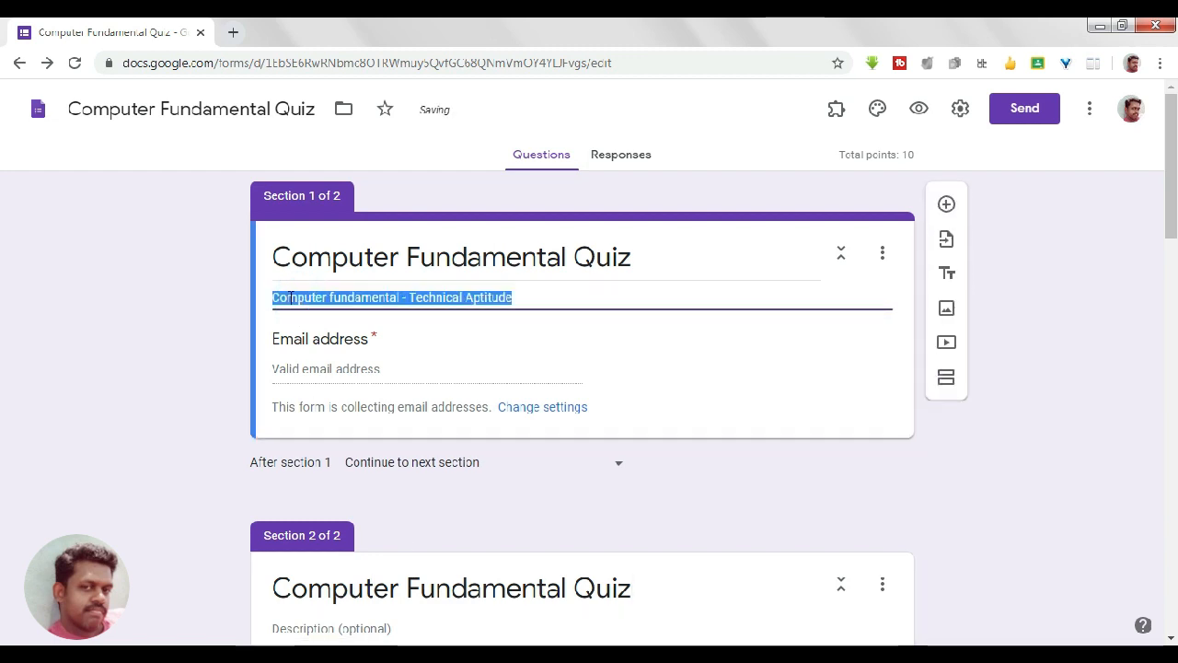
{"action": "key", "text": "ctrl+c"}
{"action": "left_click", "coordinate": [345, 630]}
{"action": "key", "text": "ctrl+v"}
{"action": "left_click", "coordinate": [1088, 424]}
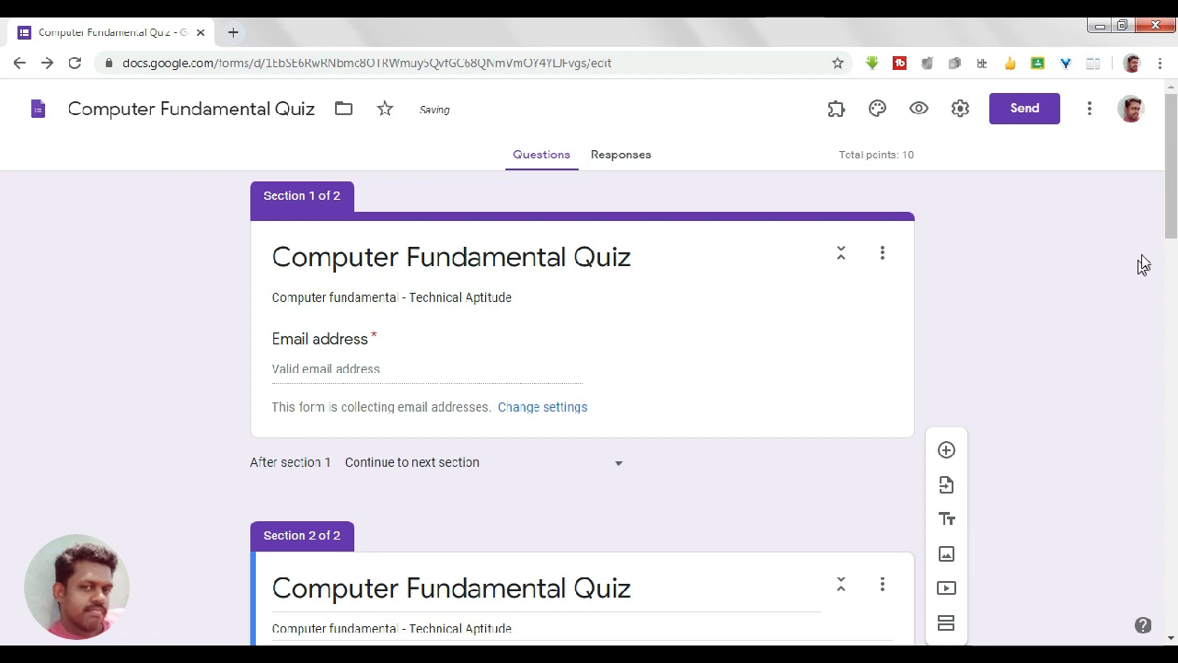
Add a required short answer question "Name of the Candidate" to section 1
{"action": "left_click_drag", "start_coordinate": [1169, 219], "coordinate": [1174, 288]}
{"action": "scroll", "coordinate": [1174, 288], "scroll_direction": "up", "scroll_amount": 3}
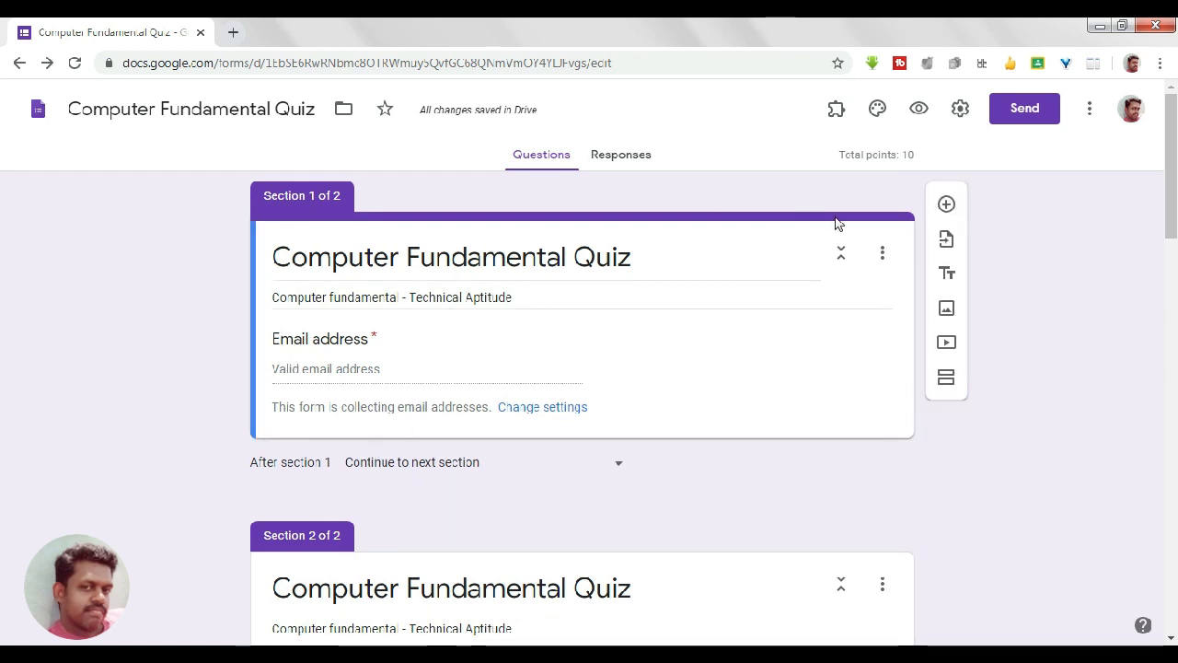
{"action": "left_click", "coordinate": [946, 206]}
{"action": "type", "text": "Name of the"}
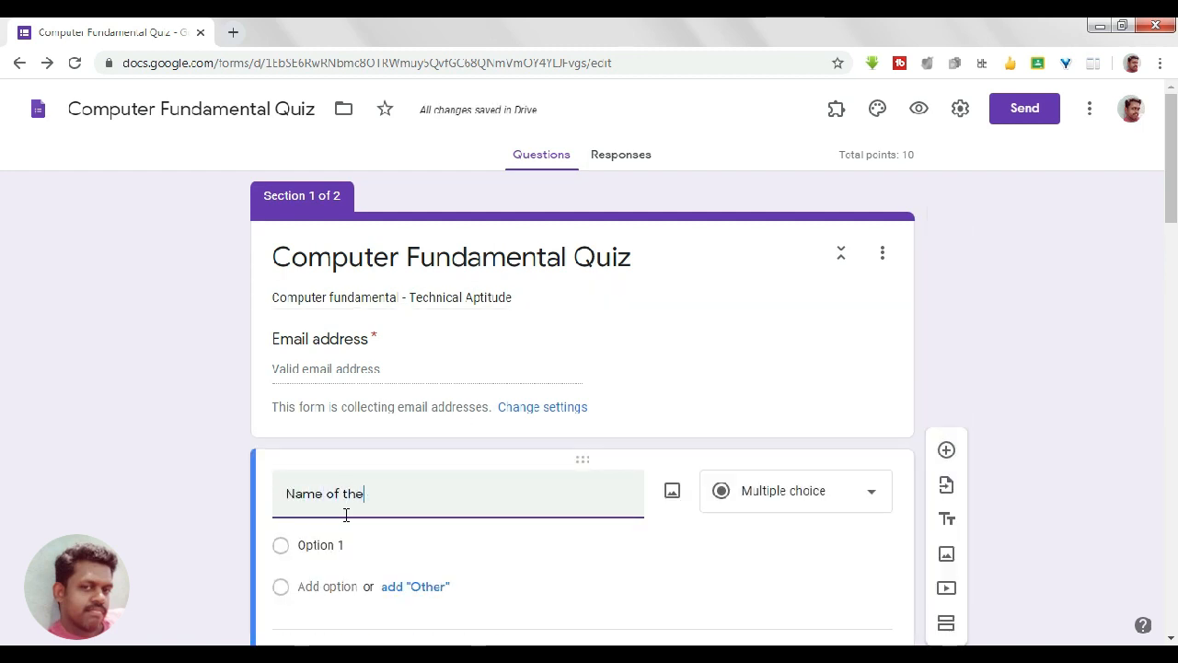
{"action": "type", "text": " Candidate"}
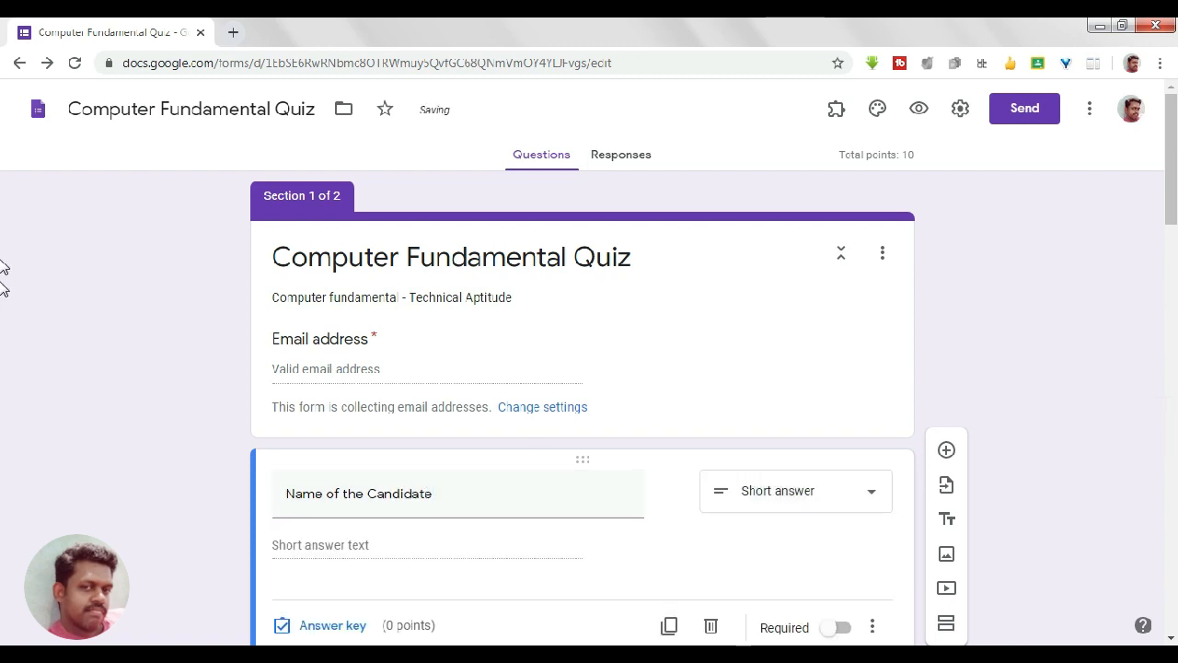
{"action": "left_click_drag", "start_coordinate": [1174, 171], "coordinate": [1174, 250]}
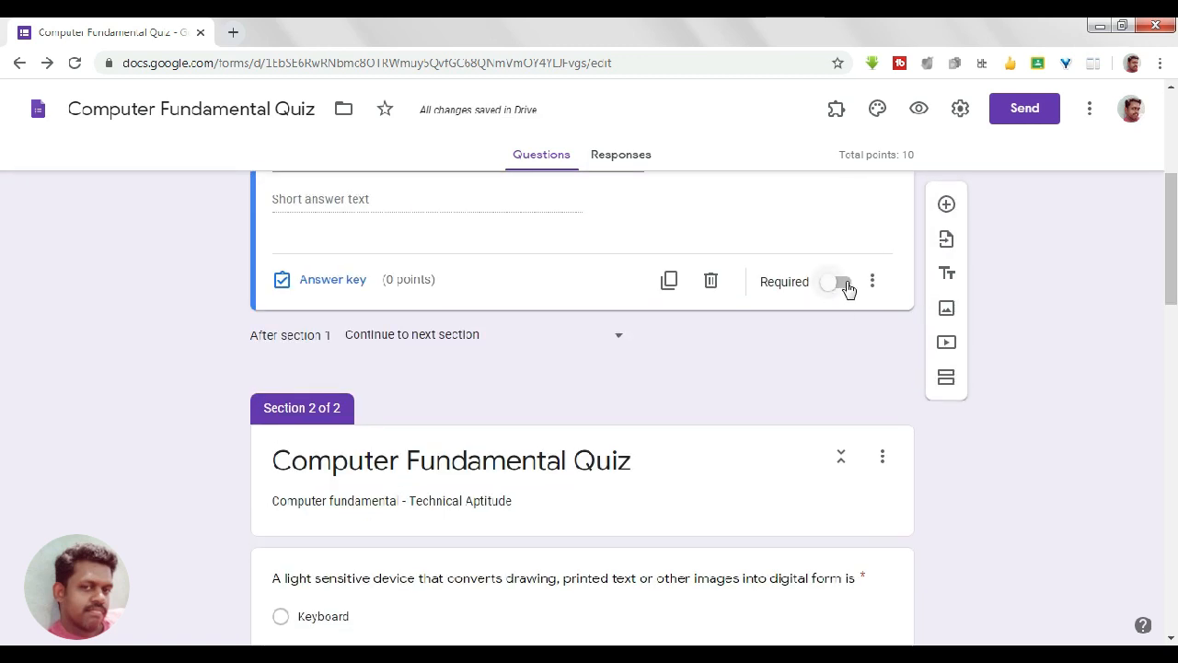
Add a required short answer question "Register Number" after the candidate name, with response validation set to Number, Is number
{"action": "left_click", "coordinate": [947, 205]}
{"action": "type", "text": "Register Number"}
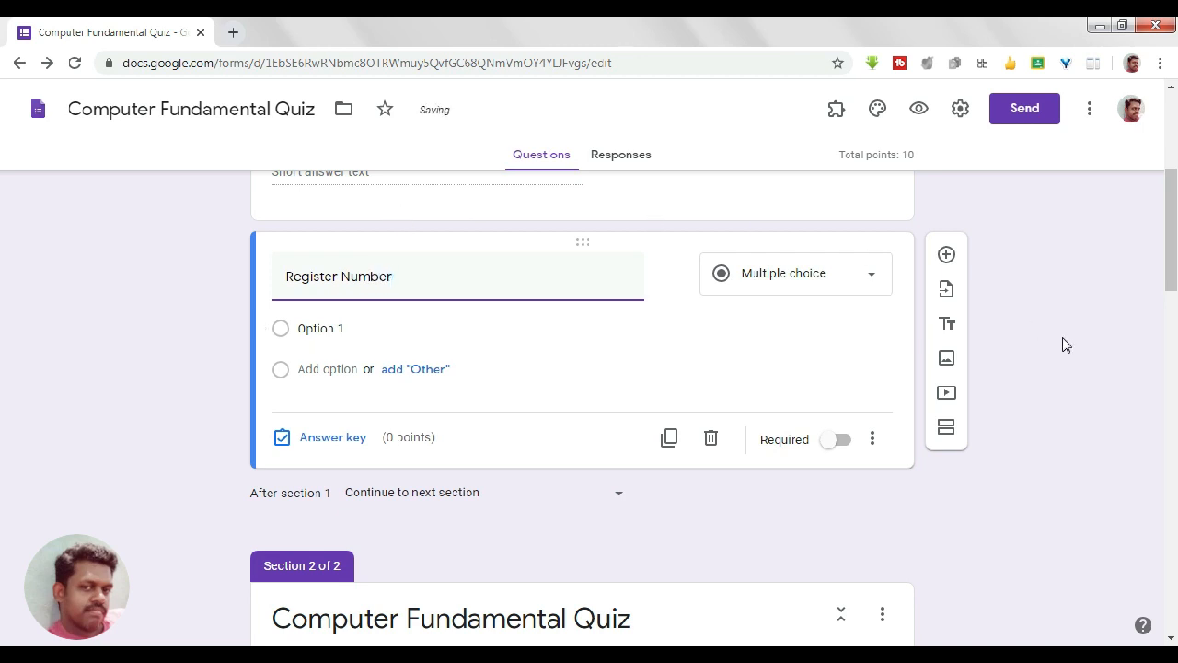
{"action": "left_click", "coordinate": [844, 514]}
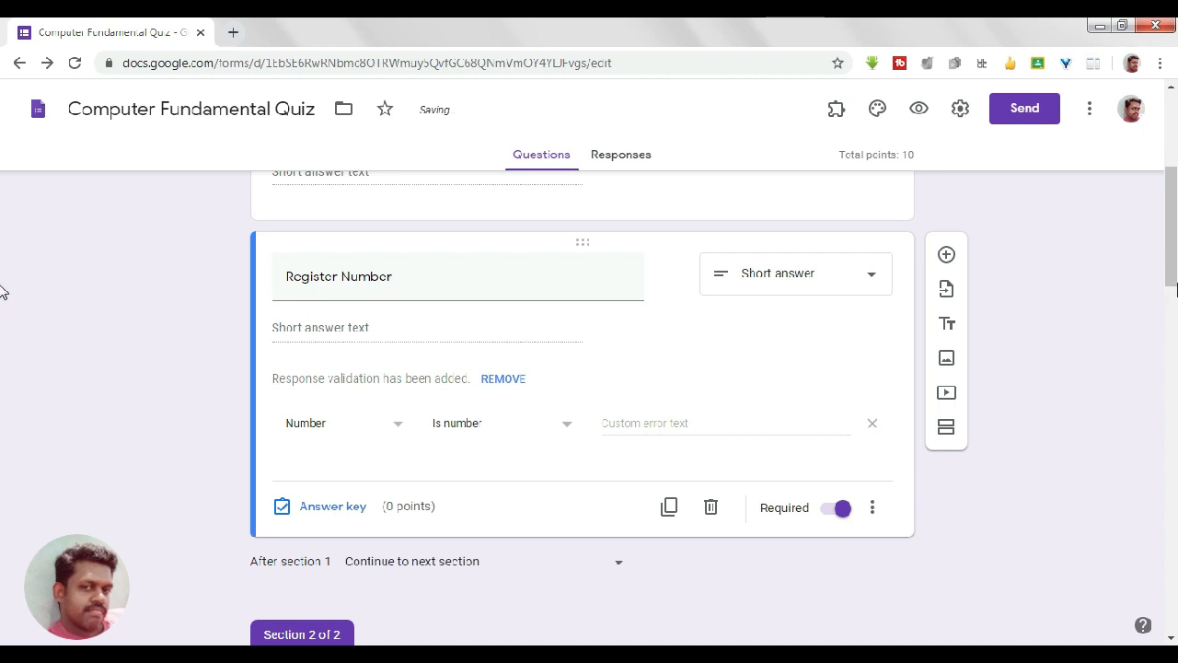
Preview the form and look over its first page as a respondent sees it
{"action": "scroll", "coordinate": [841, 229], "scroll_direction": "up", "scroll_amount": 4}
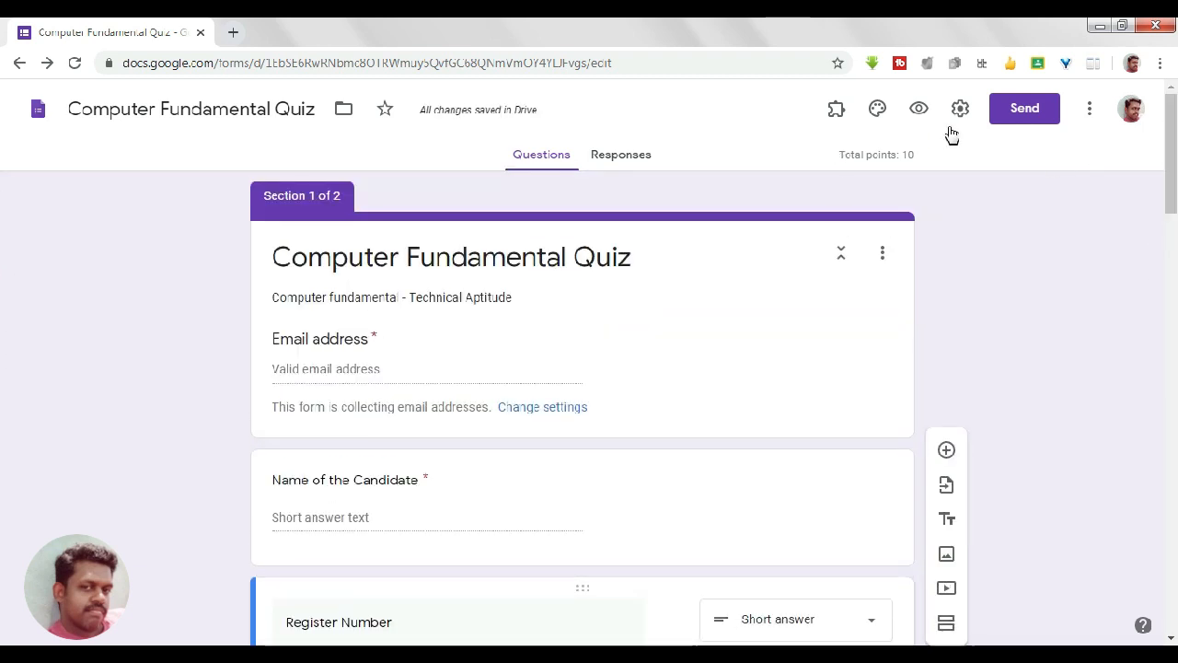
{"action": "left_click", "coordinate": [920, 111]}
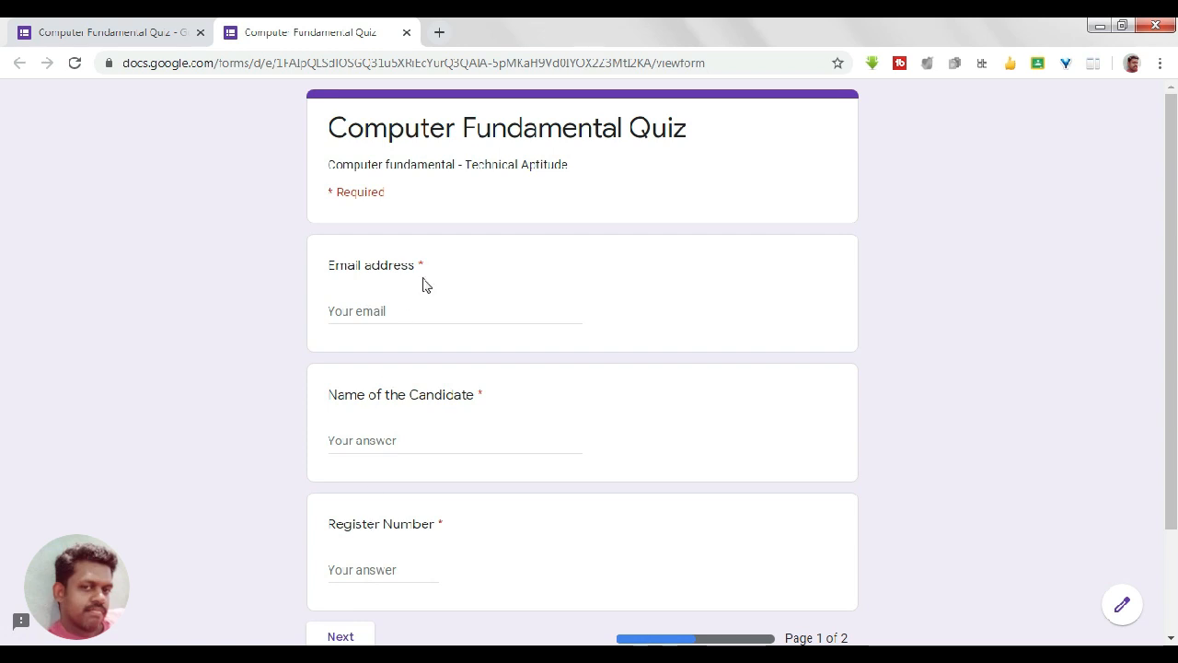
{"action": "left_click_drag", "start_coordinate": [1173, 157], "coordinate": [1165, 124]}
Fill in a test email address, candidate name and register number in the preview, and continue to the second page
{"action": "left_click", "coordinate": [454, 317]}
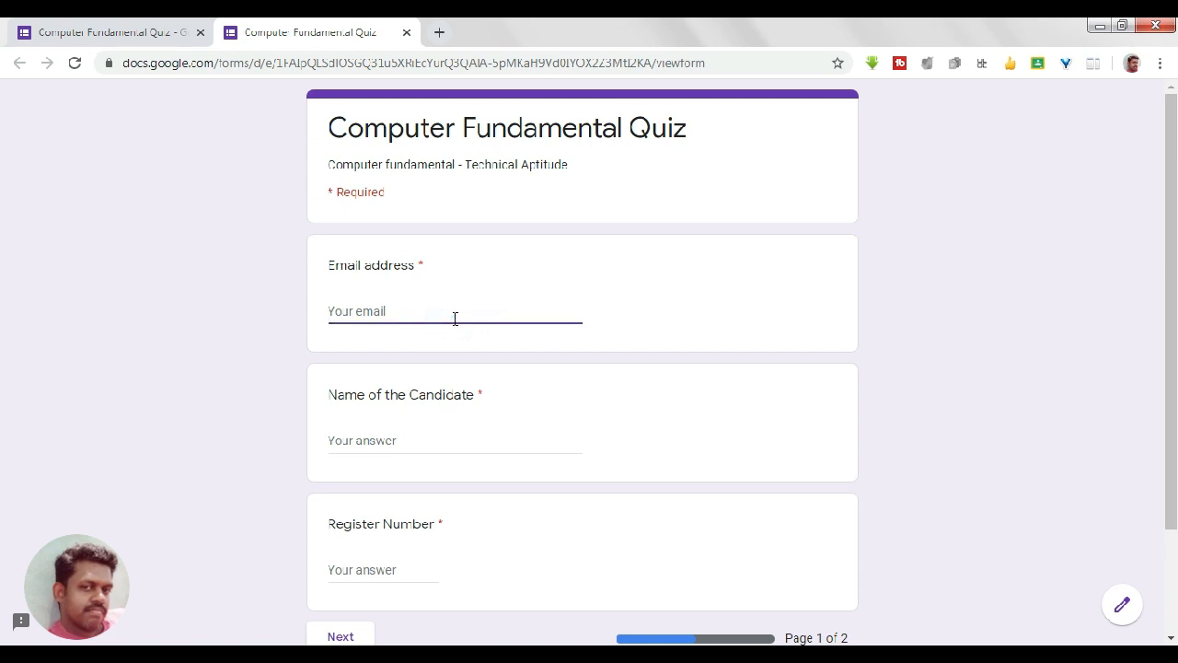
{"action": "type", "text": "aa@gmail.com"}
{"action": "left_click", "coordinate": [411, 437]}
{"action": "type", "text": "ss"}
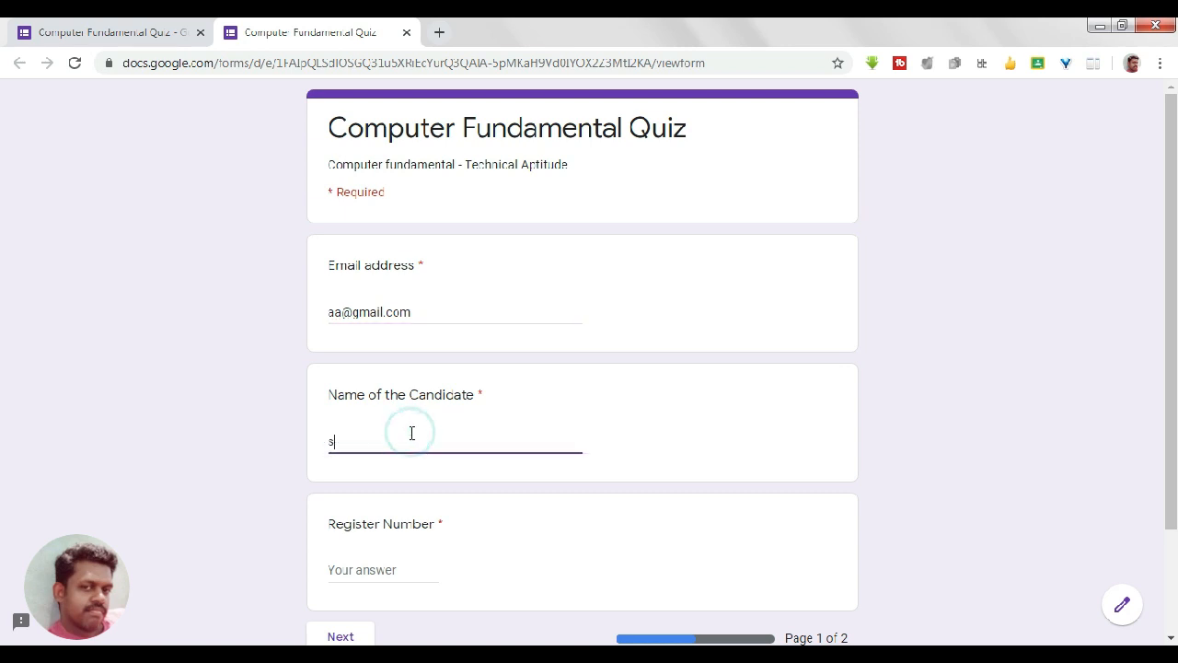
{"action": "left_click", "coordinate": [399, 579]}
{"action": "type", "text": "333"}
{"action": "left_click", "coordinate": [979, 481]}
{"action": "scroll", "coordinate": [2, 283], "scroll_direction": "down", "scroll_amount": 2}
{"action": "left_click", "coordinate": [338, 522]}
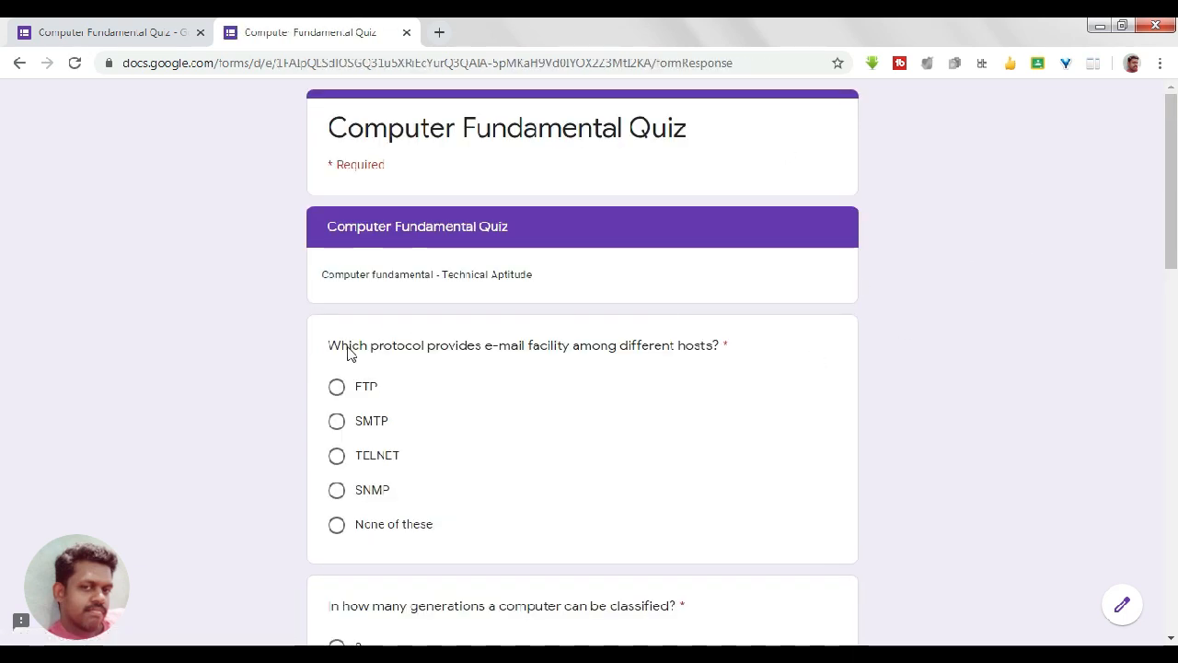
Answer the second page's questions with choices including FTP, 3, Keyboard and None of these, and leave the preview without submitting
{"action": "left_click", "coordinate": [337, 386]}
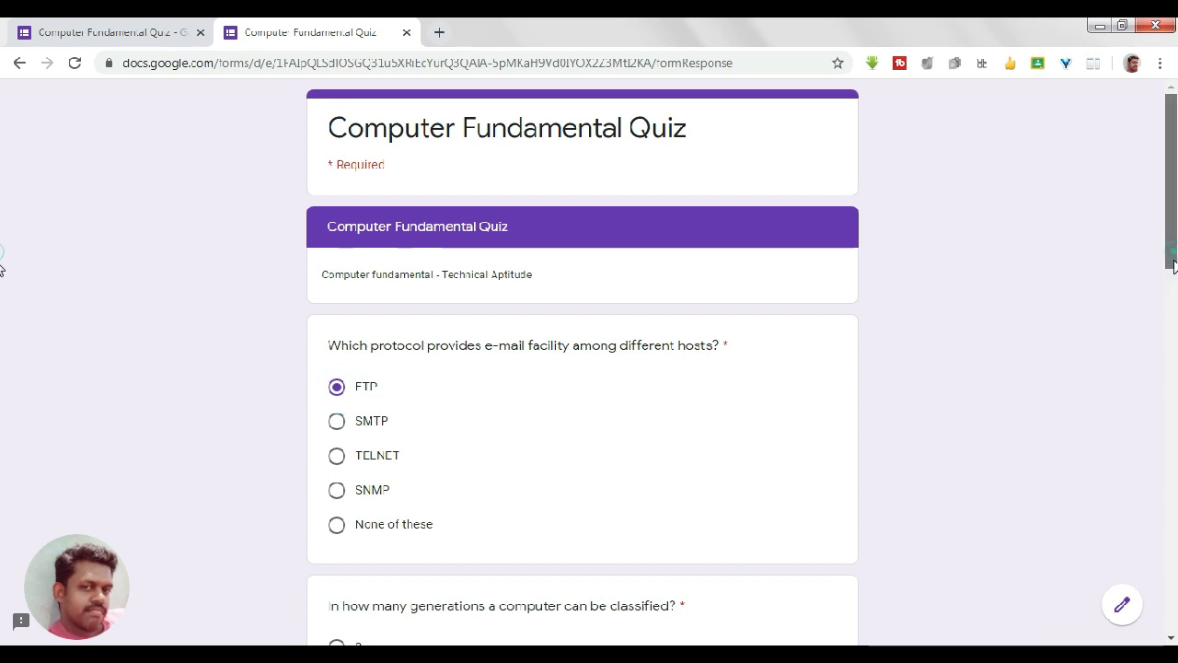
{"action": "left_click_drag", "start_coordinate": [1173, 265], "coordinate": [1150, 355]}
{"action": "left_click", "coordinate": [361, 368]}
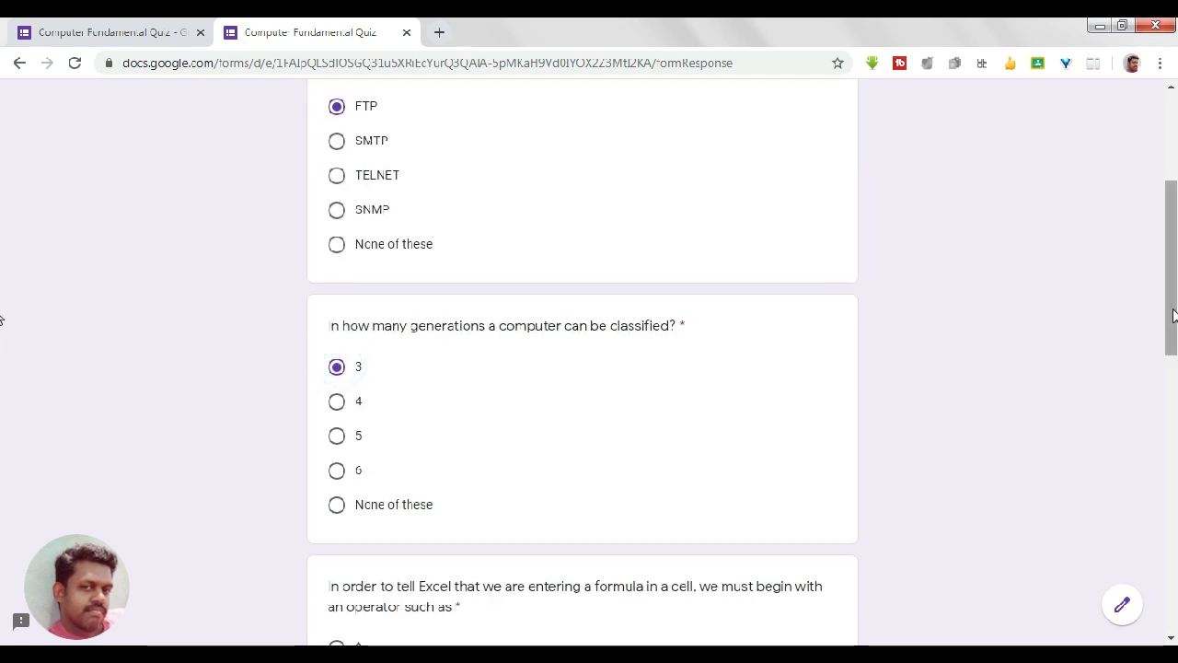
{"action": "left_click_drag", "start_coordinate": [1173, 307], "coordinate": [1165, 529]}
{"action": "left_click", "coordinate": [337, 455]}
{"action": "left_click", "coordinate": [337, 409]}
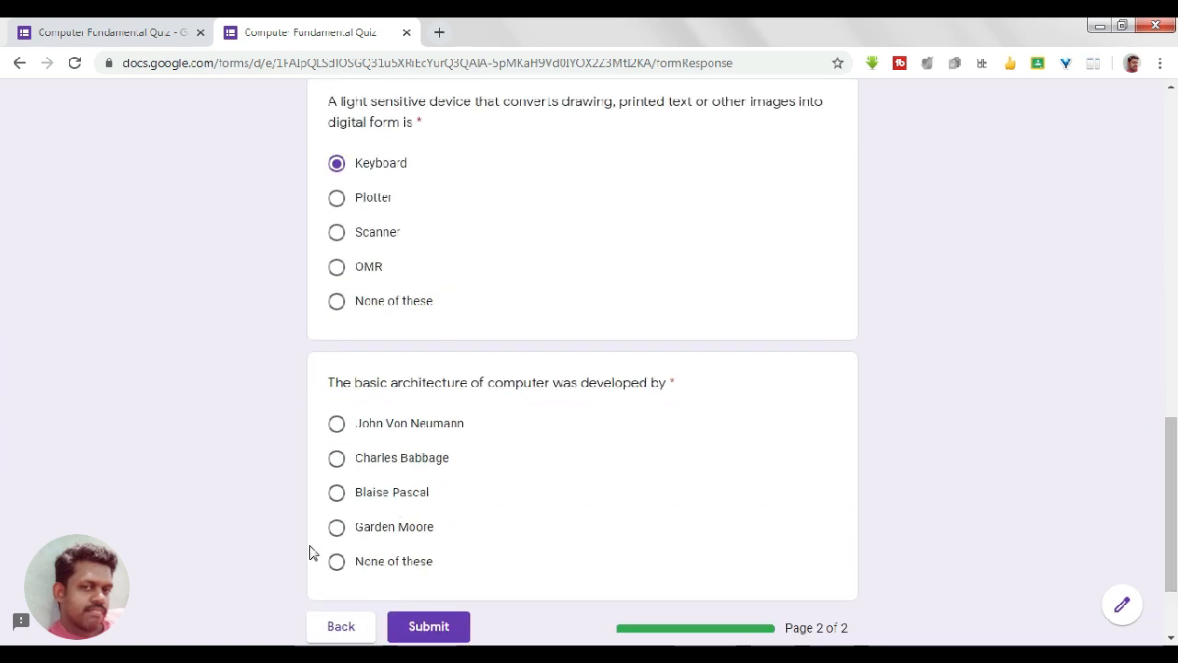
{"action": "left_click", "coordinate": [337, 561]}
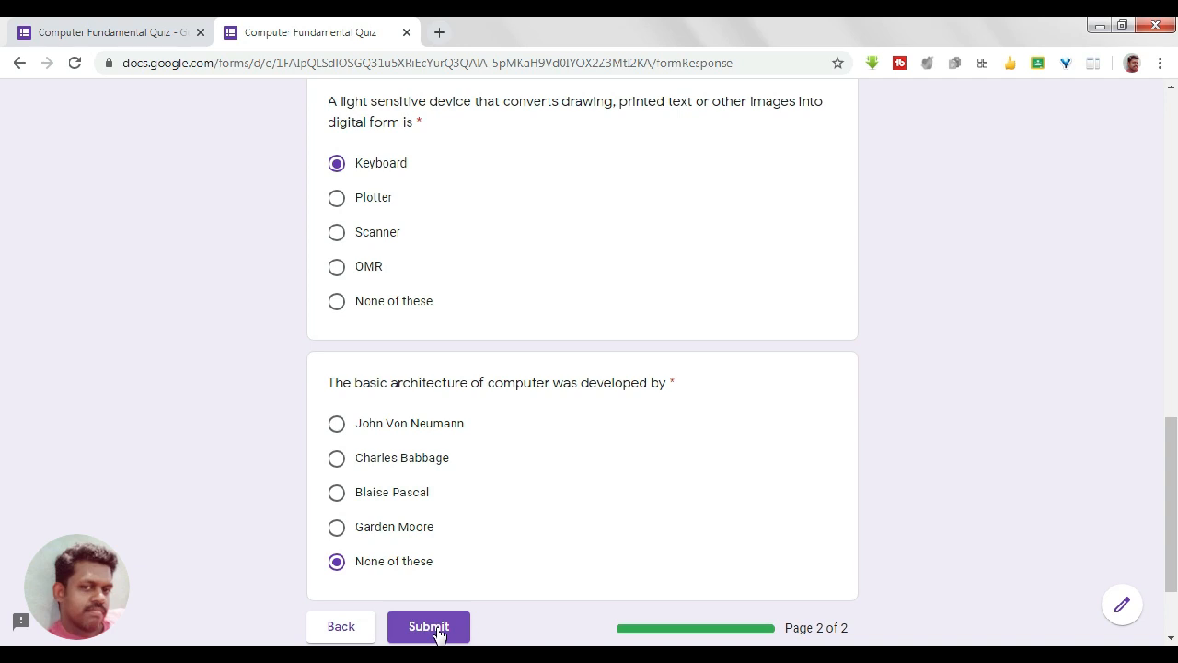
{"action": "left_click", "coordinate": [407, 35]}
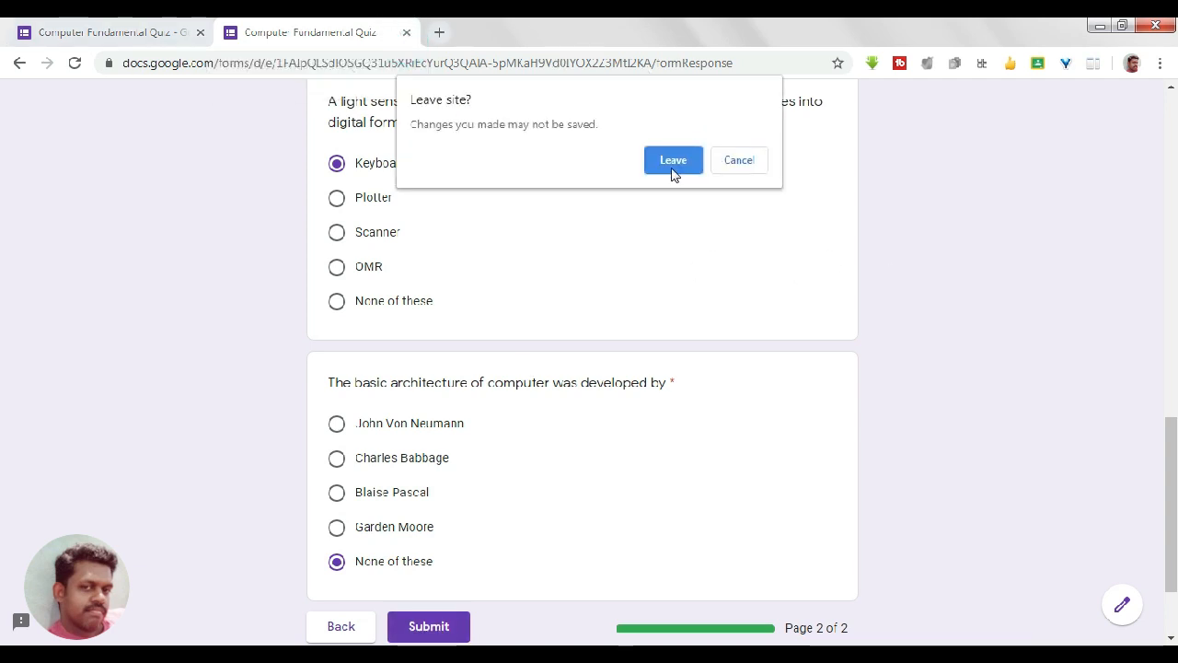
{"action": "left_click", "coordinate": [673, 162]}
Create a new spreadsheet as the destination for the quiz form's responses
{"action": "left_click", "coordinate": [967, 292]}
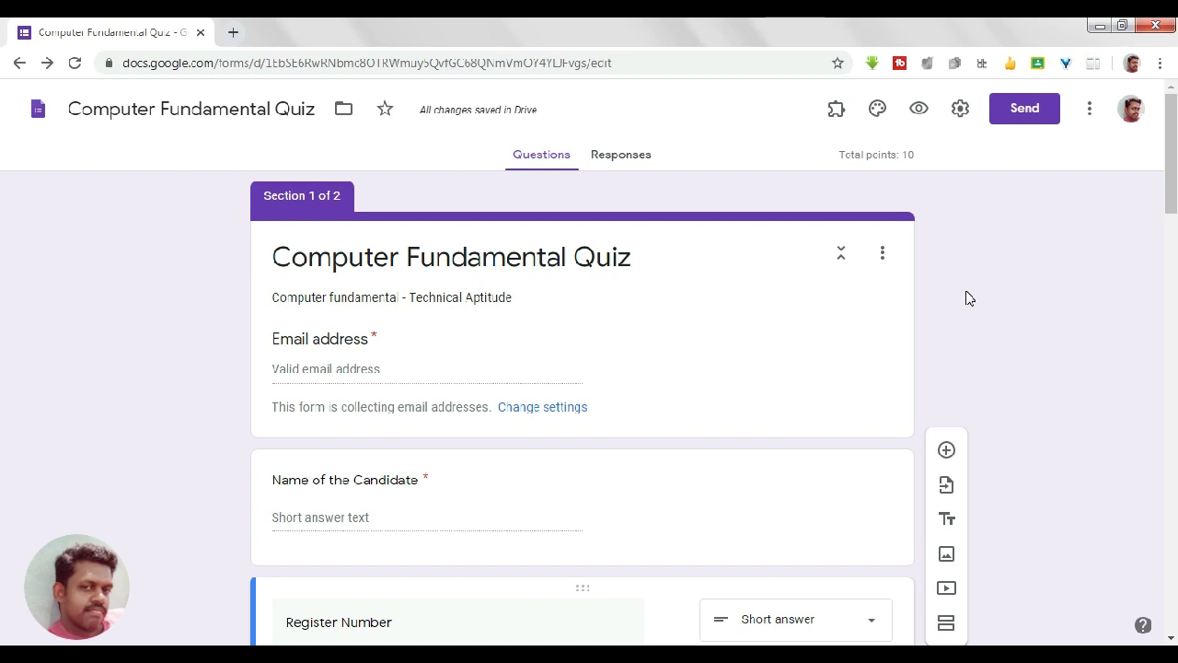
{"action": "left_click", "coordinate": [985, 278]}
{"action": "left_click", "coordinate": [632, 169]}
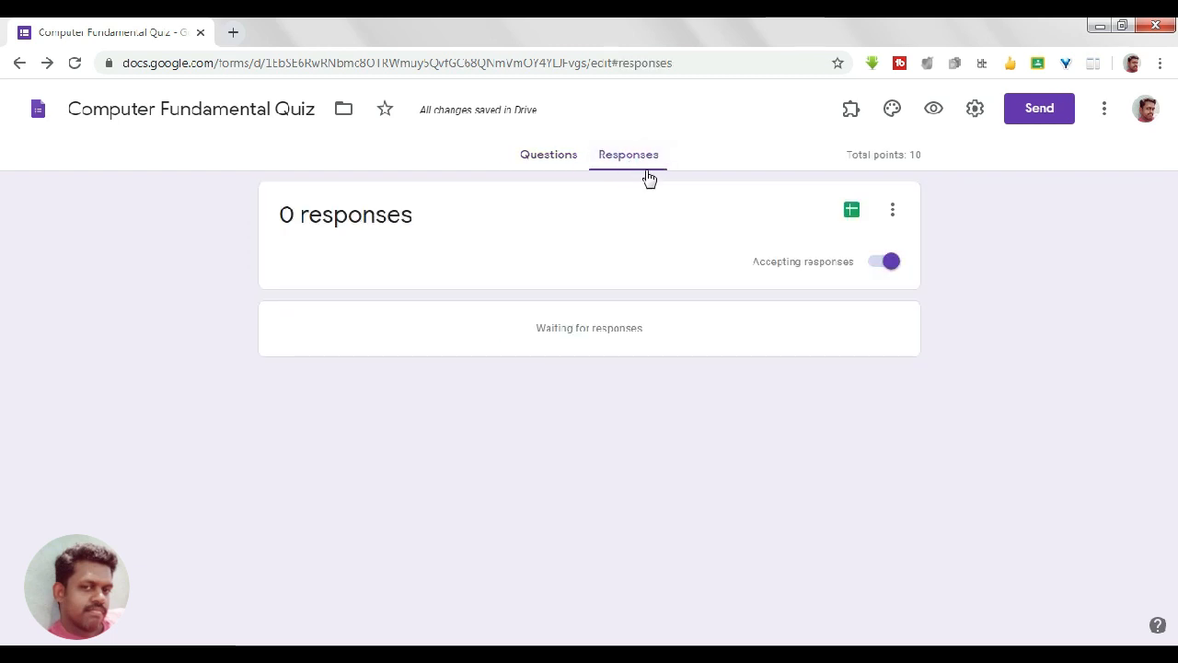
{"action": "left_click", "coordinate": [852, 213]}
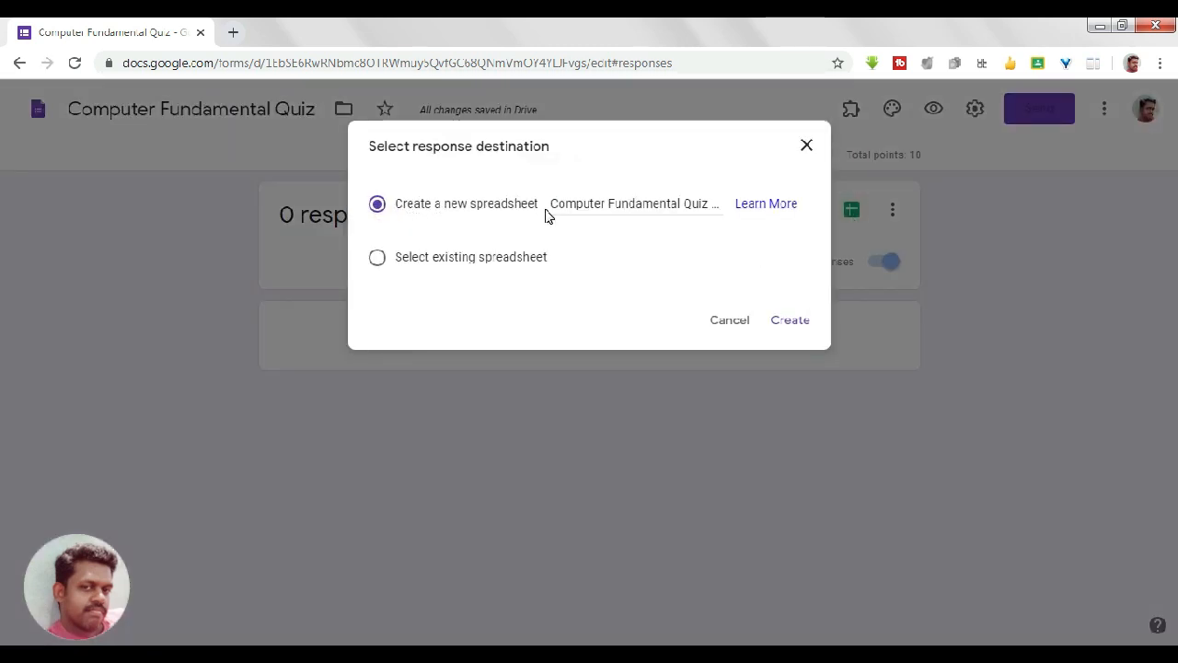
{"action": "left_click", "coordinate": [780, 329]}
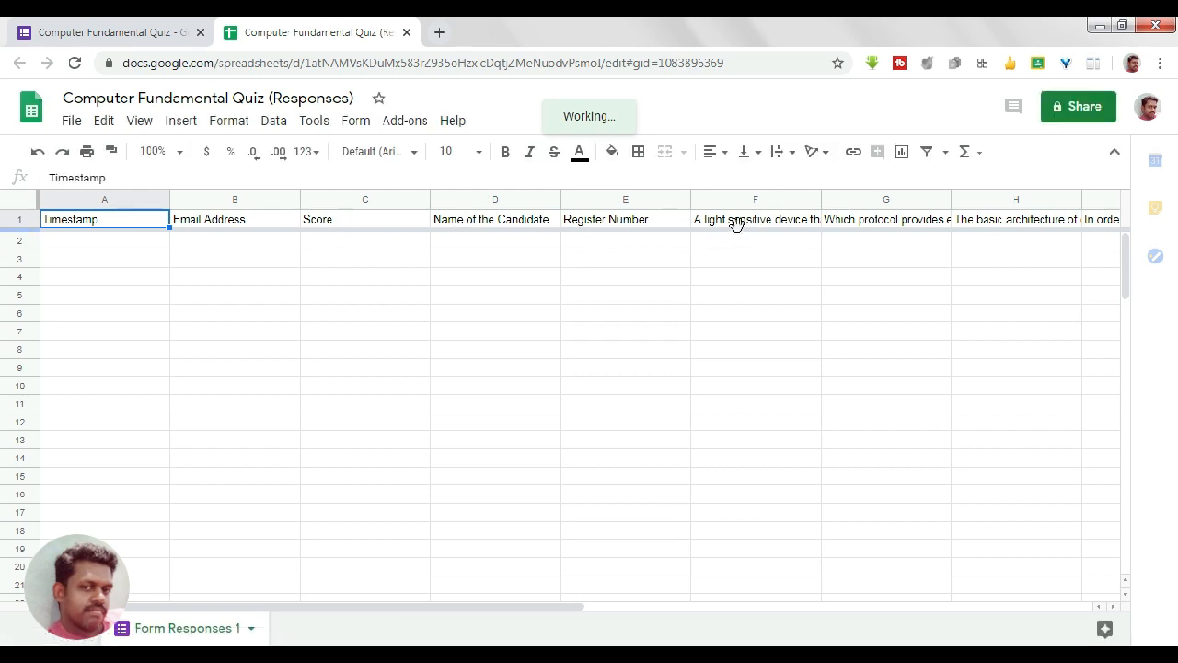
Look over the column headers of the response spreadsheet, close it and return to the form's questions
{"action": "left_click_drag", "start_coordinate": [442, 604], "coordinate": [114, 629]}
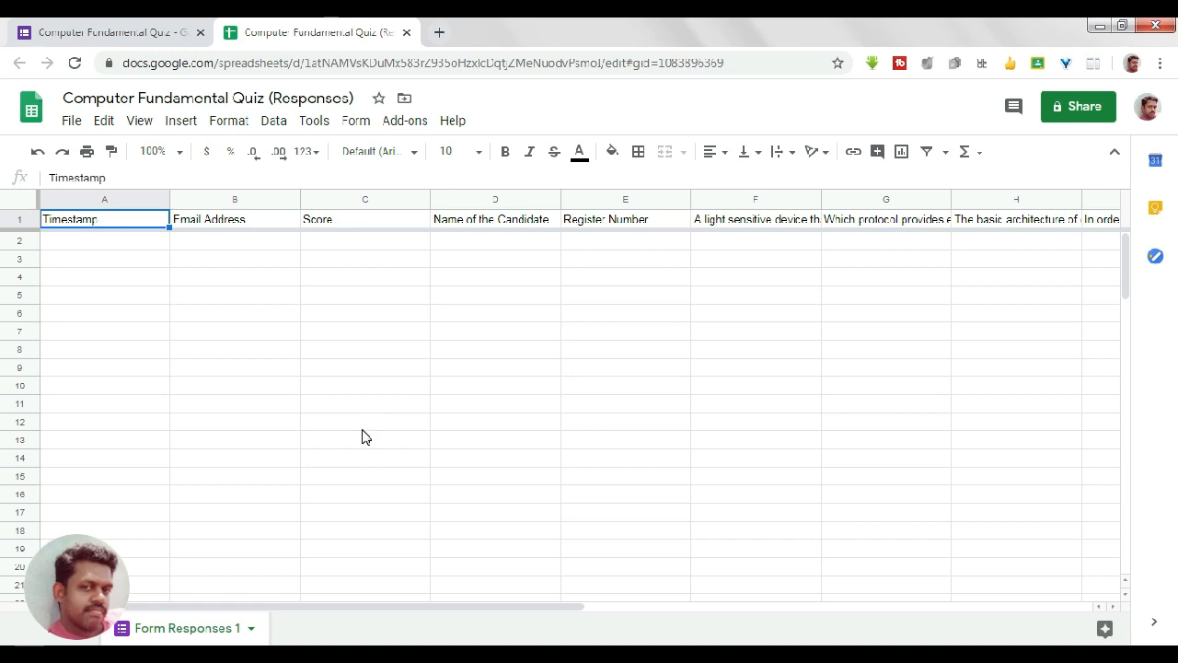
{"action": "left_click", "coordinate": [407, 33]}
{"action": "left_click", "coordinate": [963, 495]}
{"action": "left_click", "coordinate": [553, 166]}
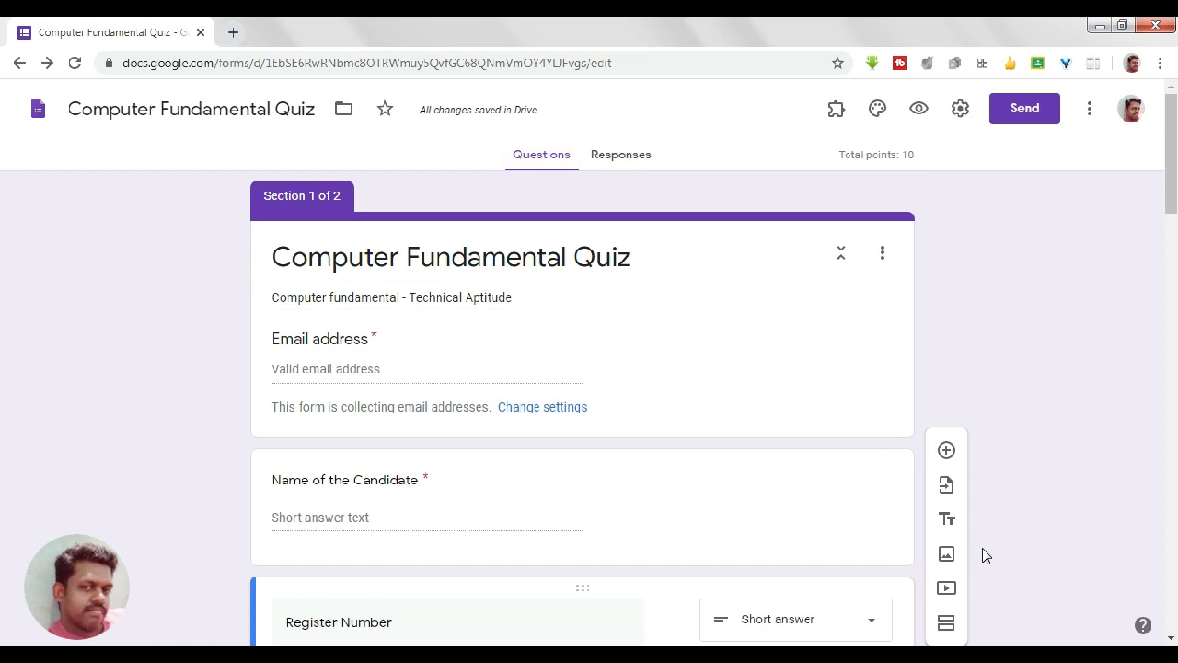
{"action": "left_click", "coordinate": [1005, 346]}
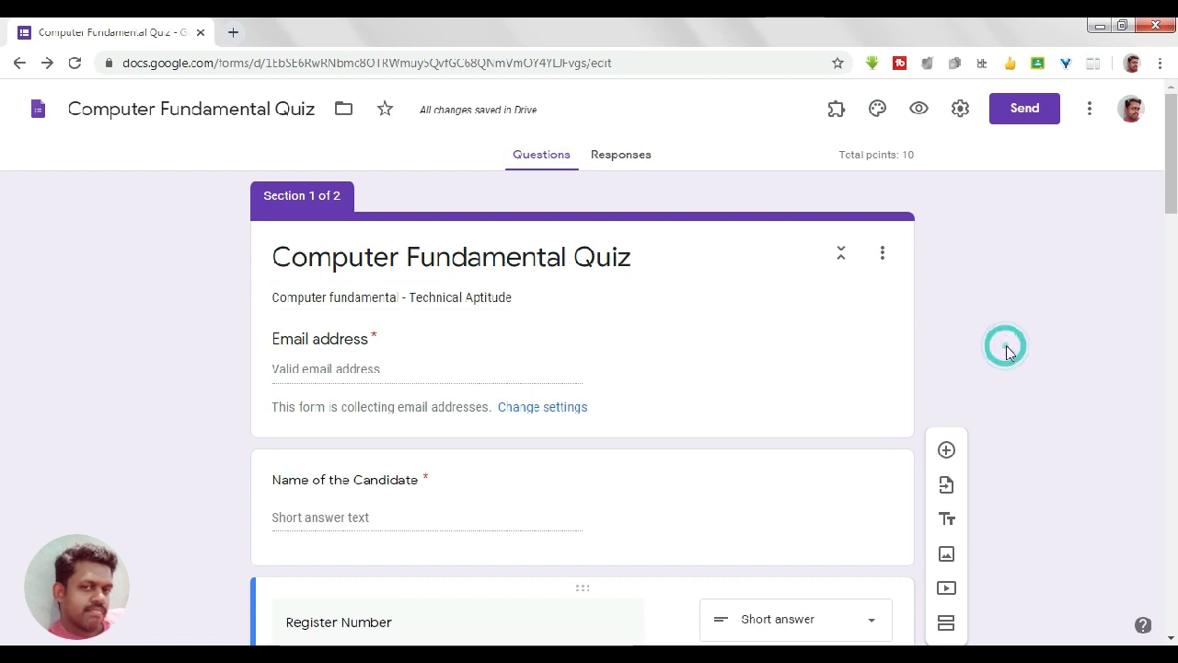
{"action": "left_click_drag", "start_coordinate": [1172, 132], "coordinate": [1169, 113]}
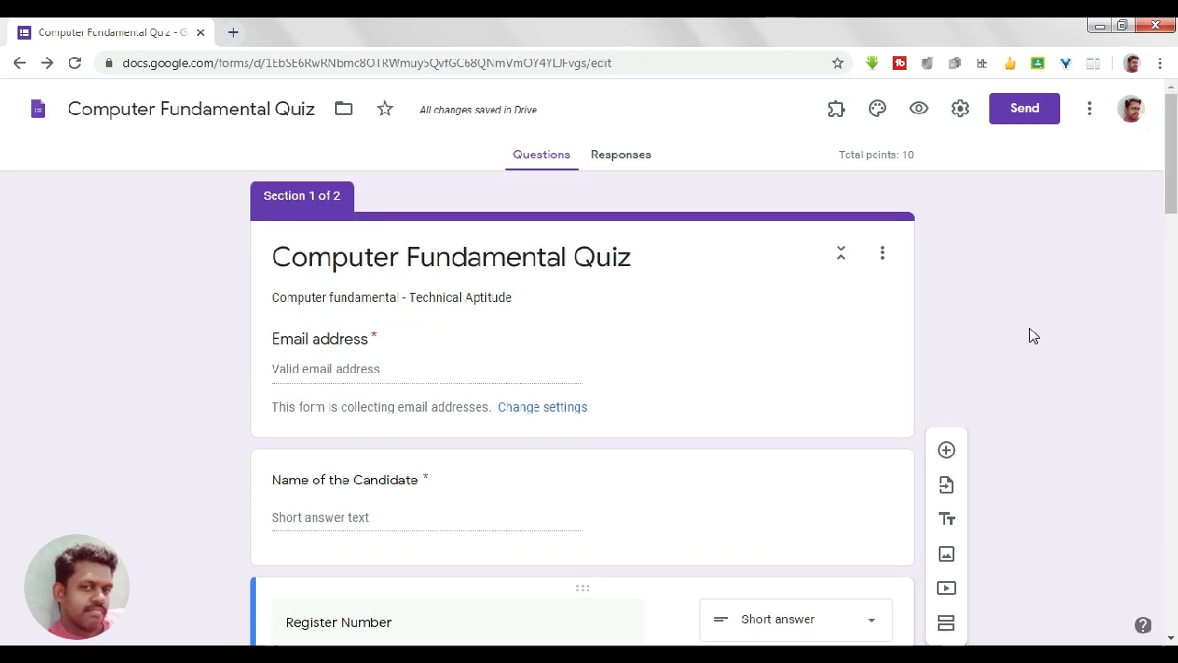
Bring up the form's sending options, check the email fields and generate a shortened URL for the form's link
{"action": "left_click", "coordinate": [1022, 109]}
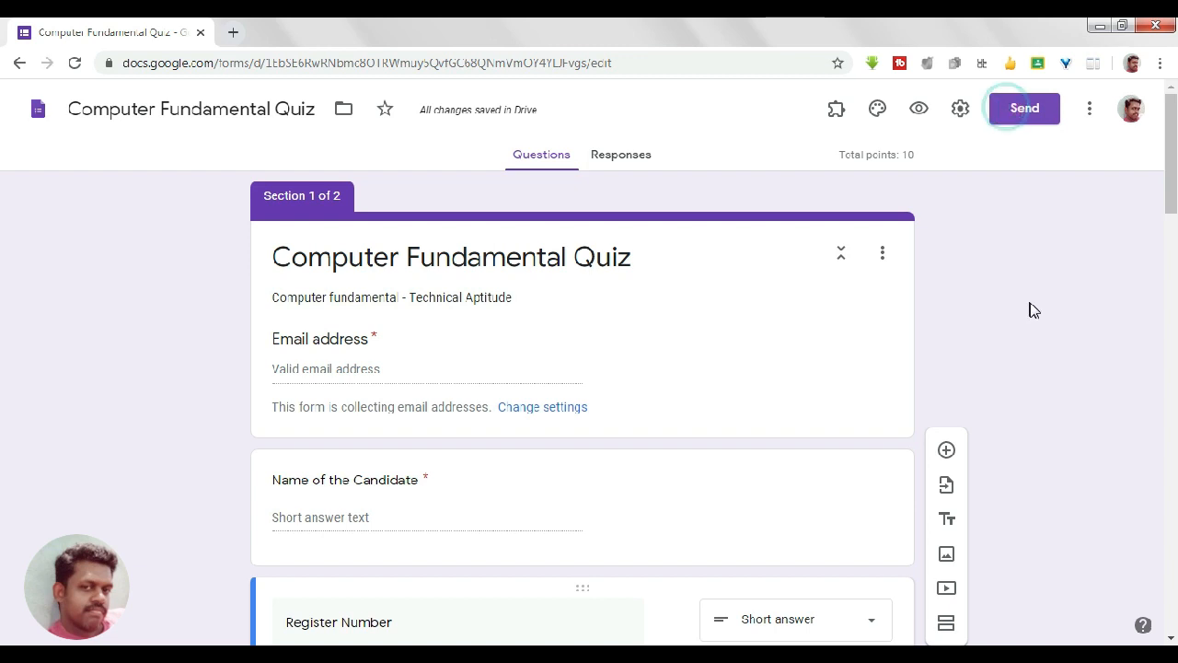
{"action": "left_click", "coordinate": [355, 338]}
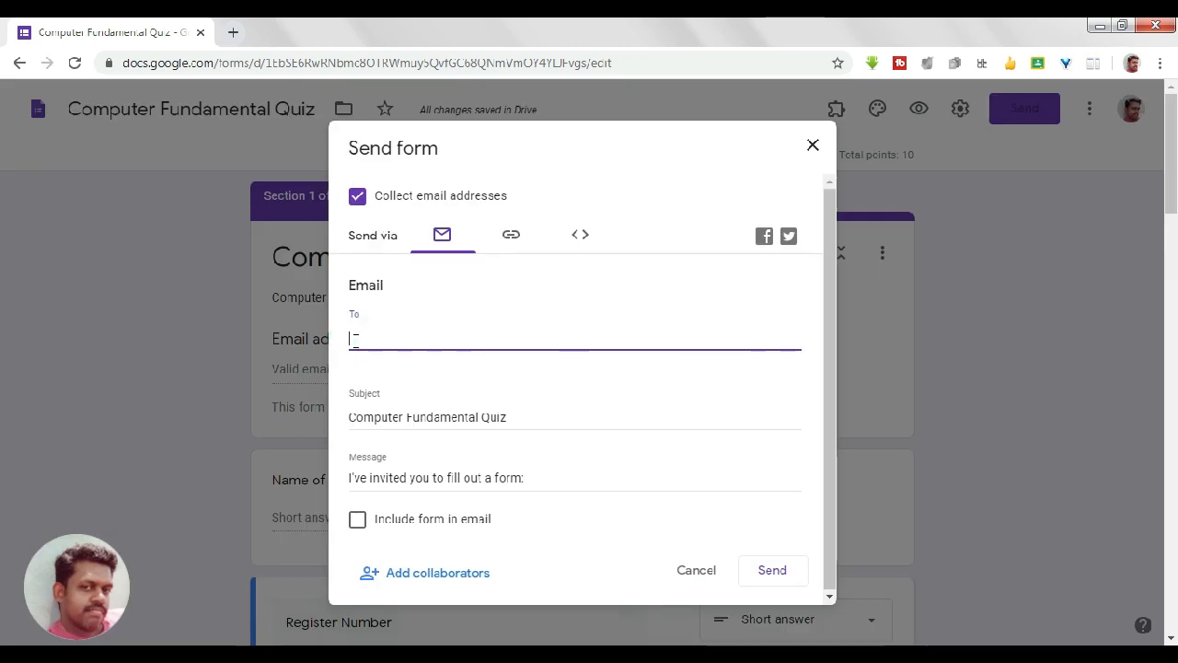
{"action": "left_click", "coordinate": [511, 235]}
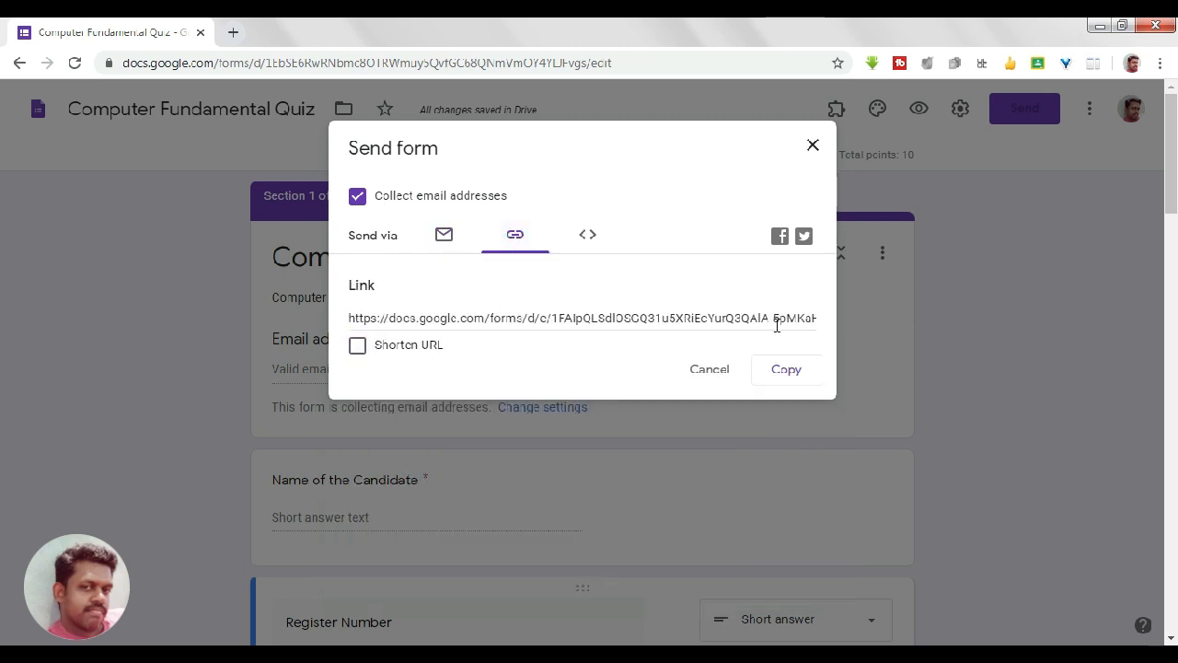
{"action": "left_click", "coordinate": [361, 350]}
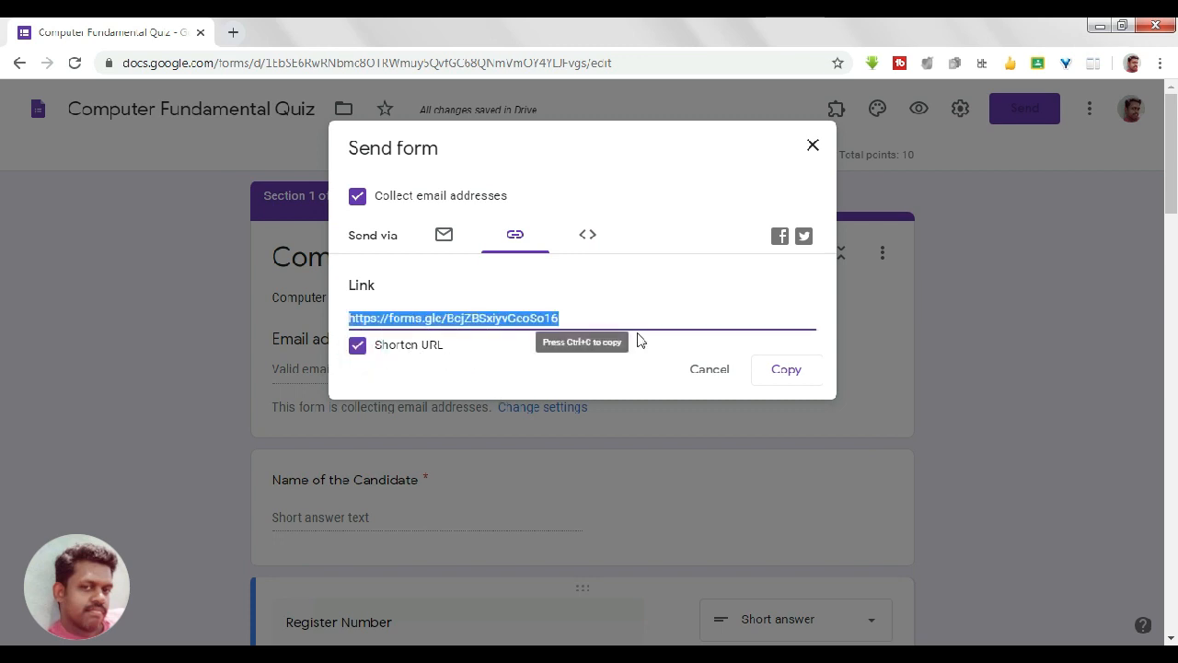
Check the embed HTML option and the form's link again, and leave the sending options without sending
{"action": "left_click", "coordinate": [590, 242]}
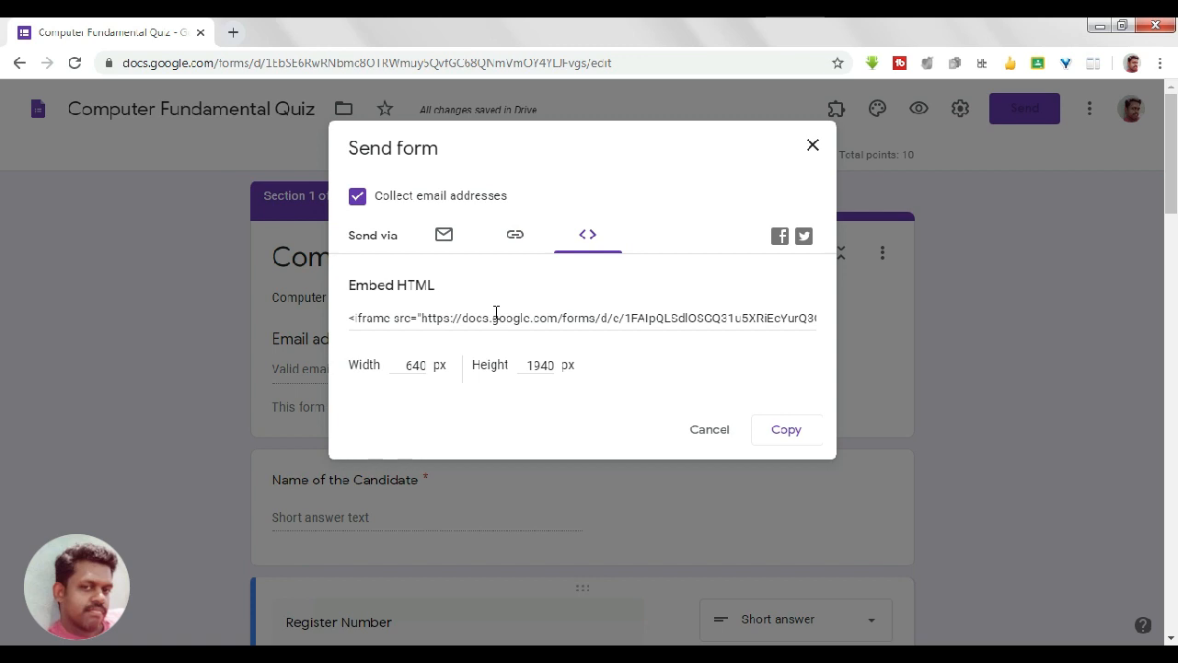
{"action": "left_click", "coordinate": [515, 245]}
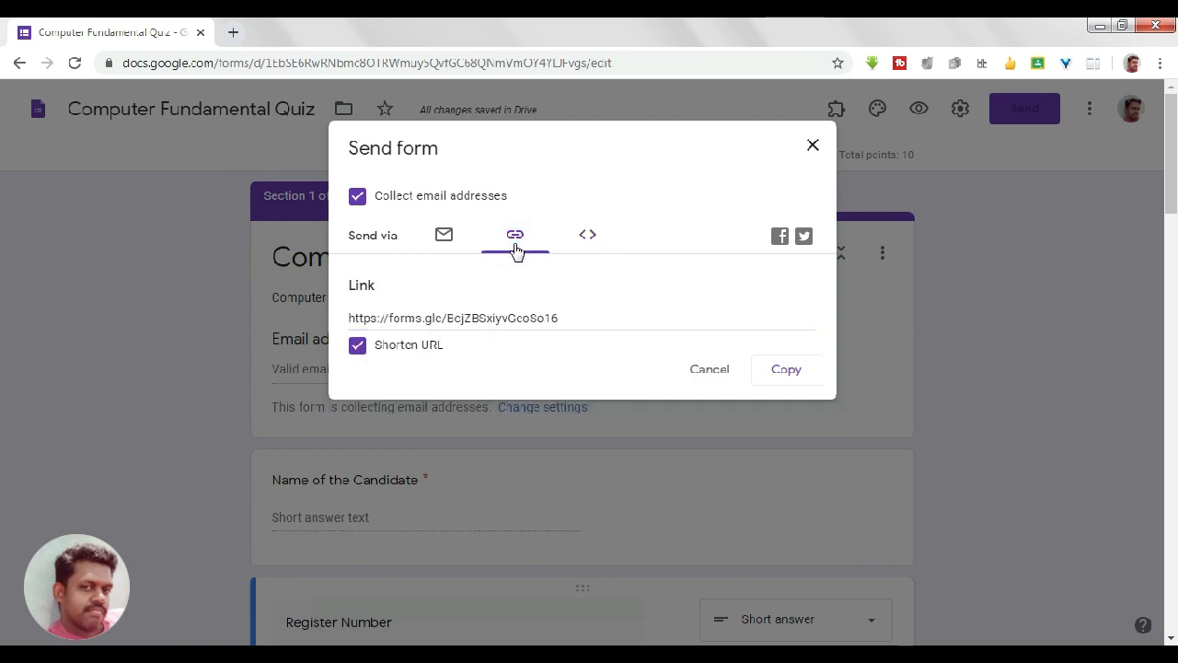
{"action": "left_click", "coordinate": [708, 371]}
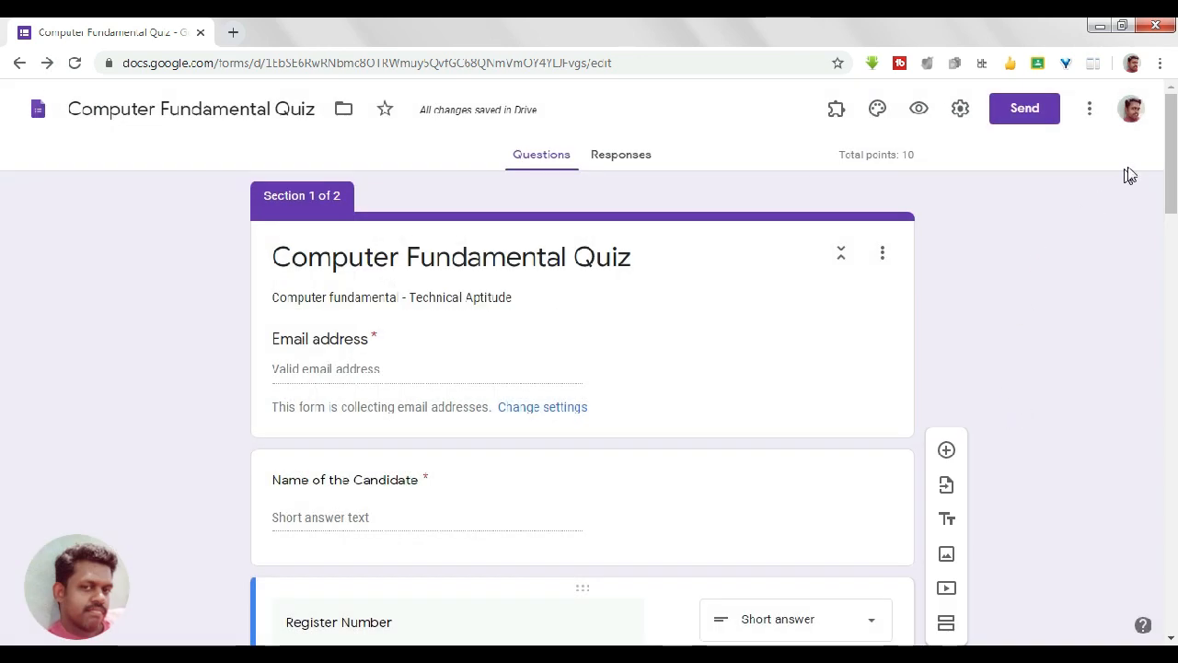
Dismiss the low battery notification covering the form
{"action": "mouse_move", "coordinate": [1167, 132]}
{"action": "left_mouse_down"}
{"action": "mouse_move", "coordinate": [0, 237]}
{"action": "mouse_move", "coordinate": [2, 571]}
{"action": "mouse_move", "coordinate": [6, 521]}
{"action": "mouse_move", "coordinate": [1169, 194]}
{"action": "mouse_move", "coordinate": [1169, 115]}
{"action": "left_mouse_up"}
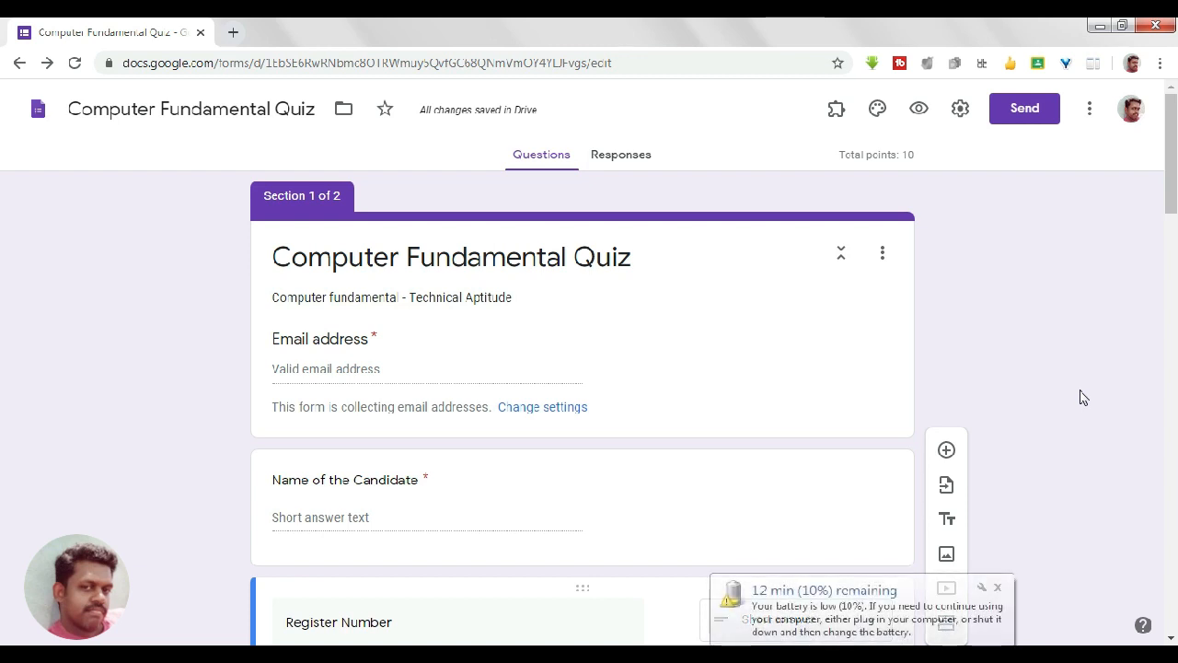
{"action": "left_click", "coordinate": [996, 595]}
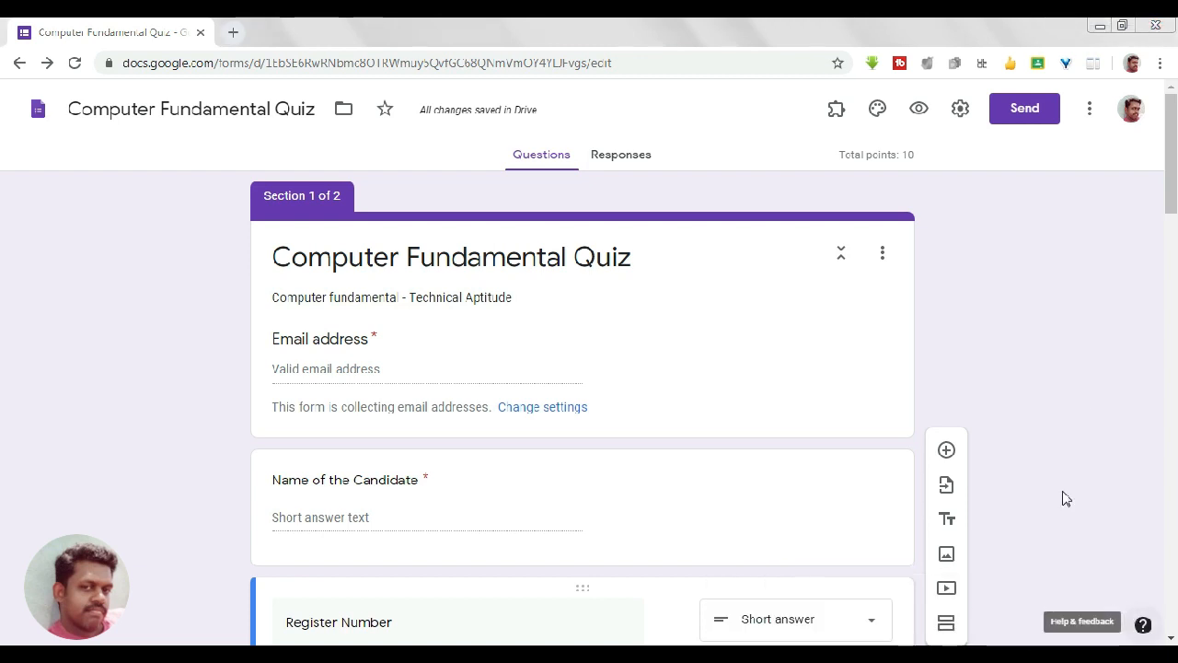